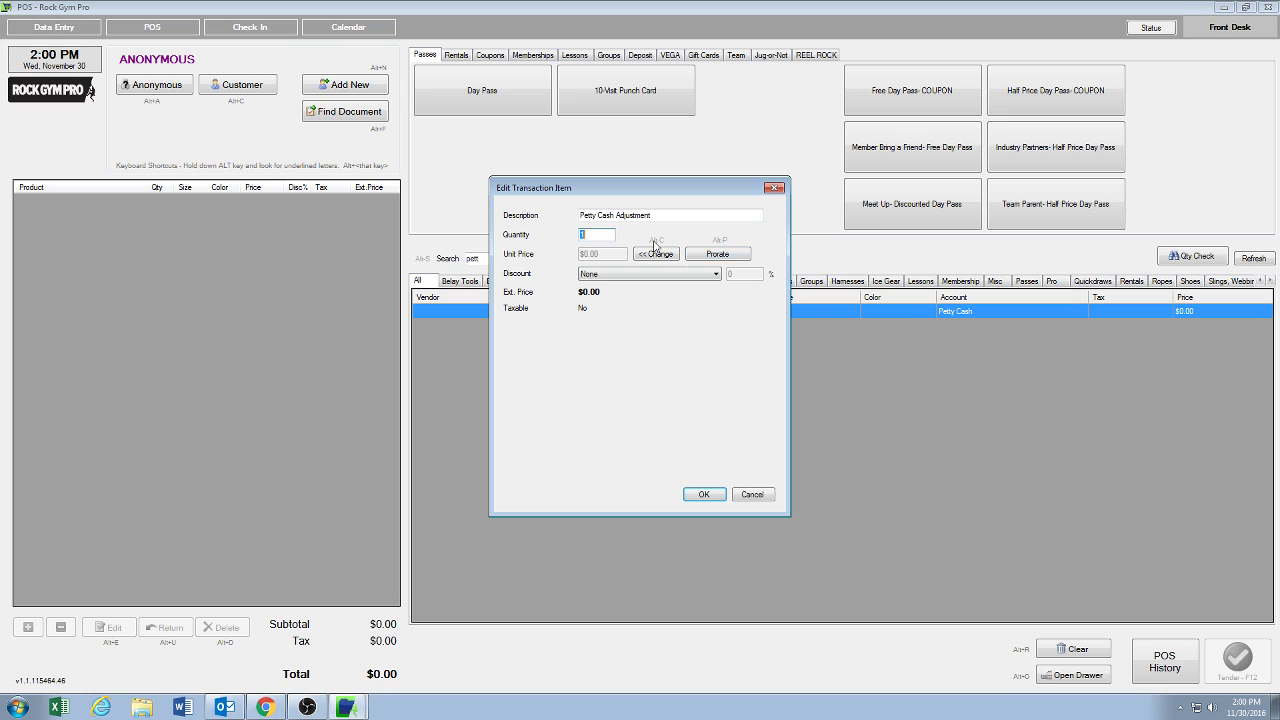
Set the unit price of the Petty Cash Adjustment item to $500 and add it to the transaction.
left_click(657, 253)
type("500")
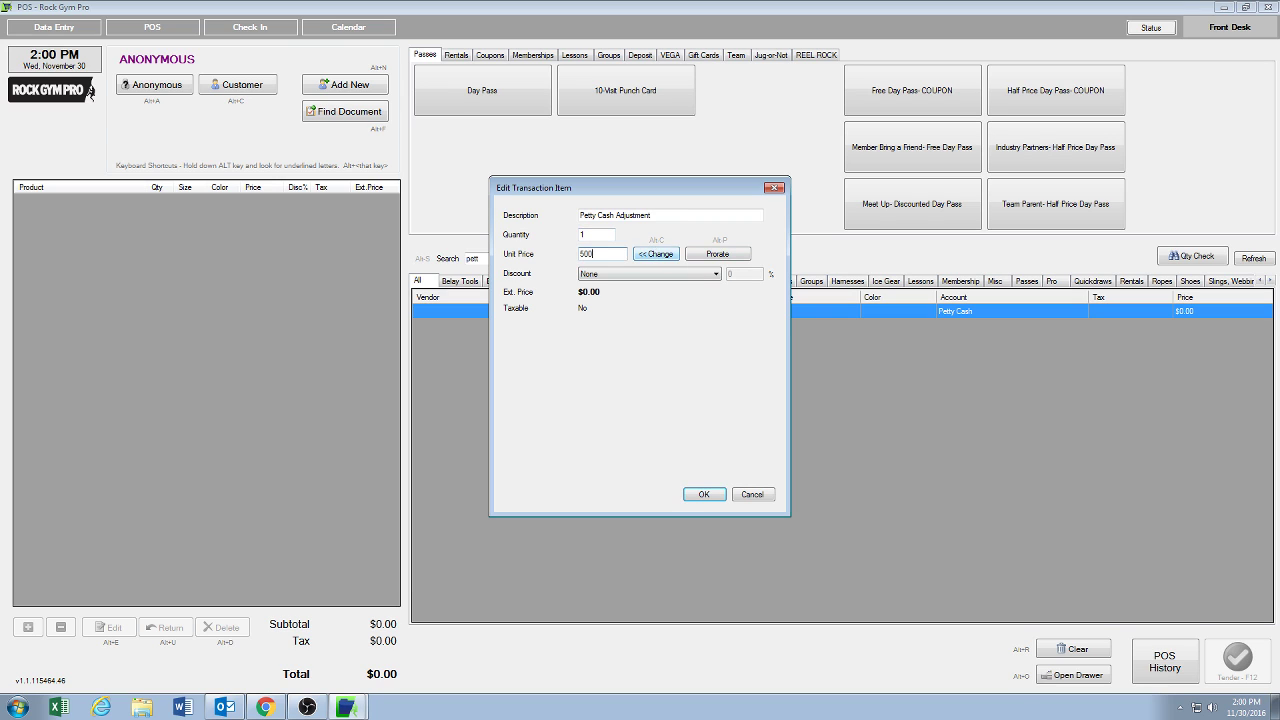
left_click(704, 495)
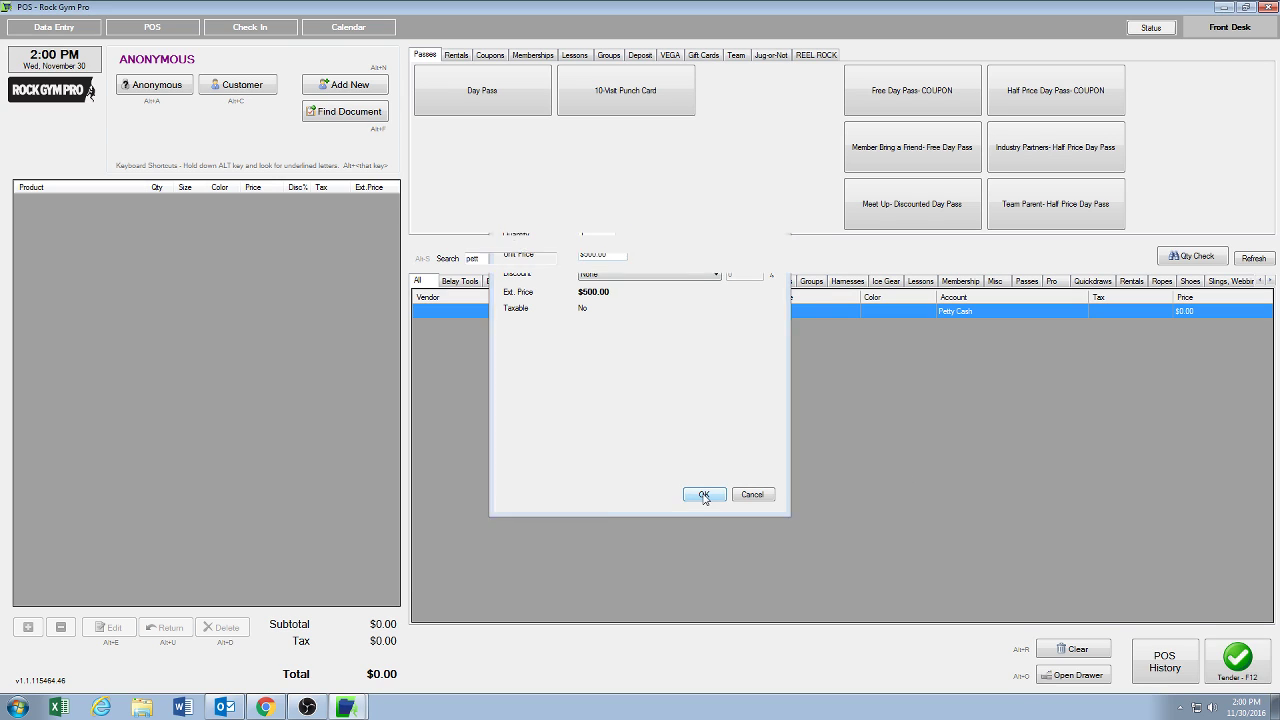
Tender the petty cash adjustment with $500 in cash, authorizing it with the staff PIN.
left_click(1240, 676)
type("****")
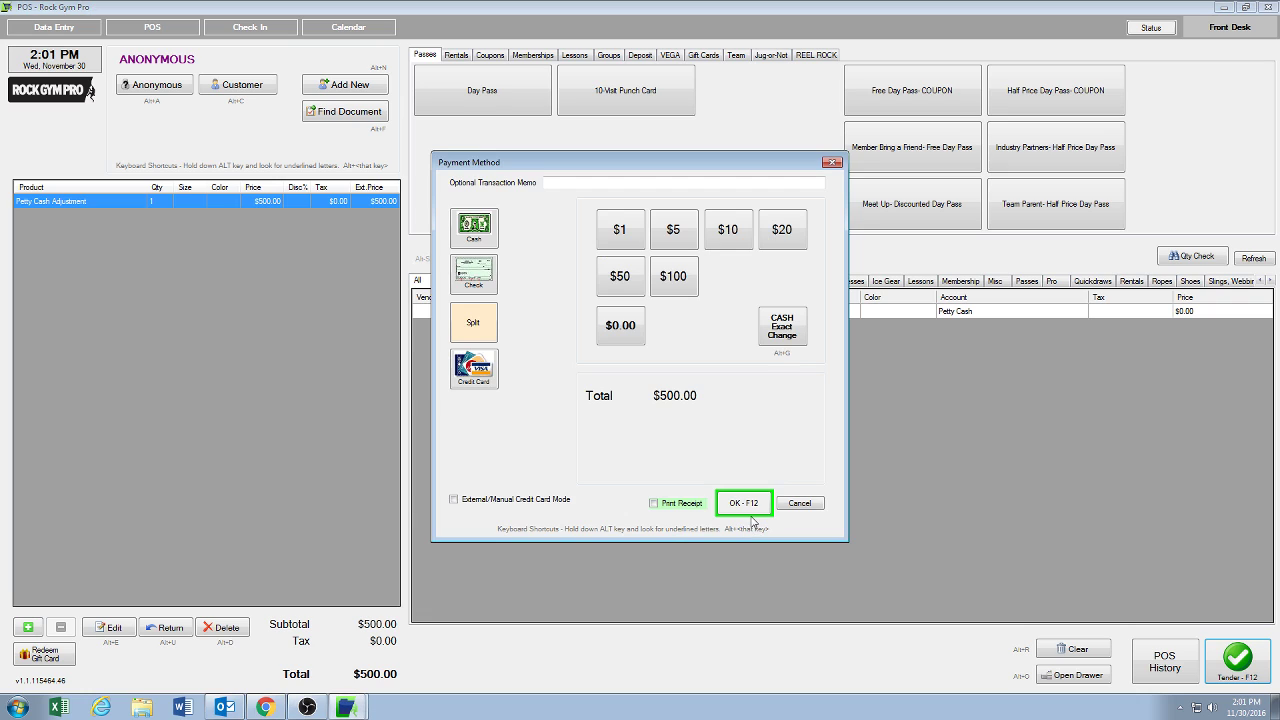
left_click(486, 240)
type("500")
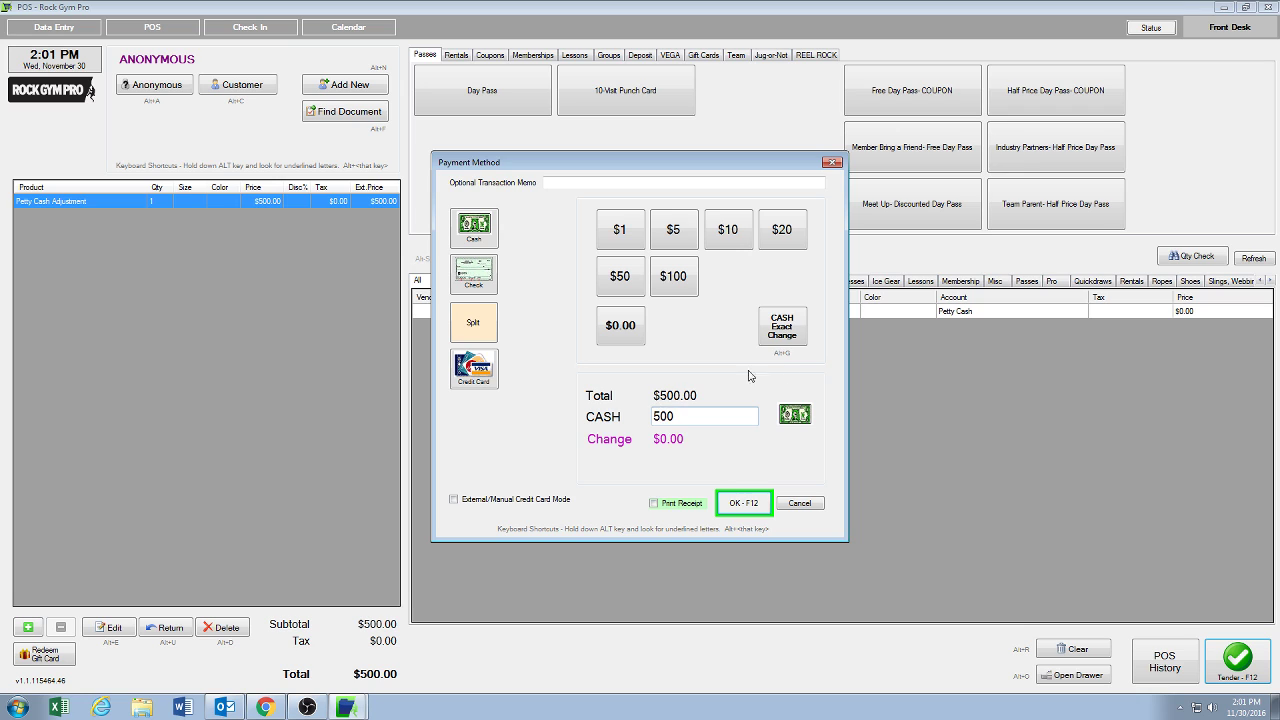
left_click(744, 504)
type("*")
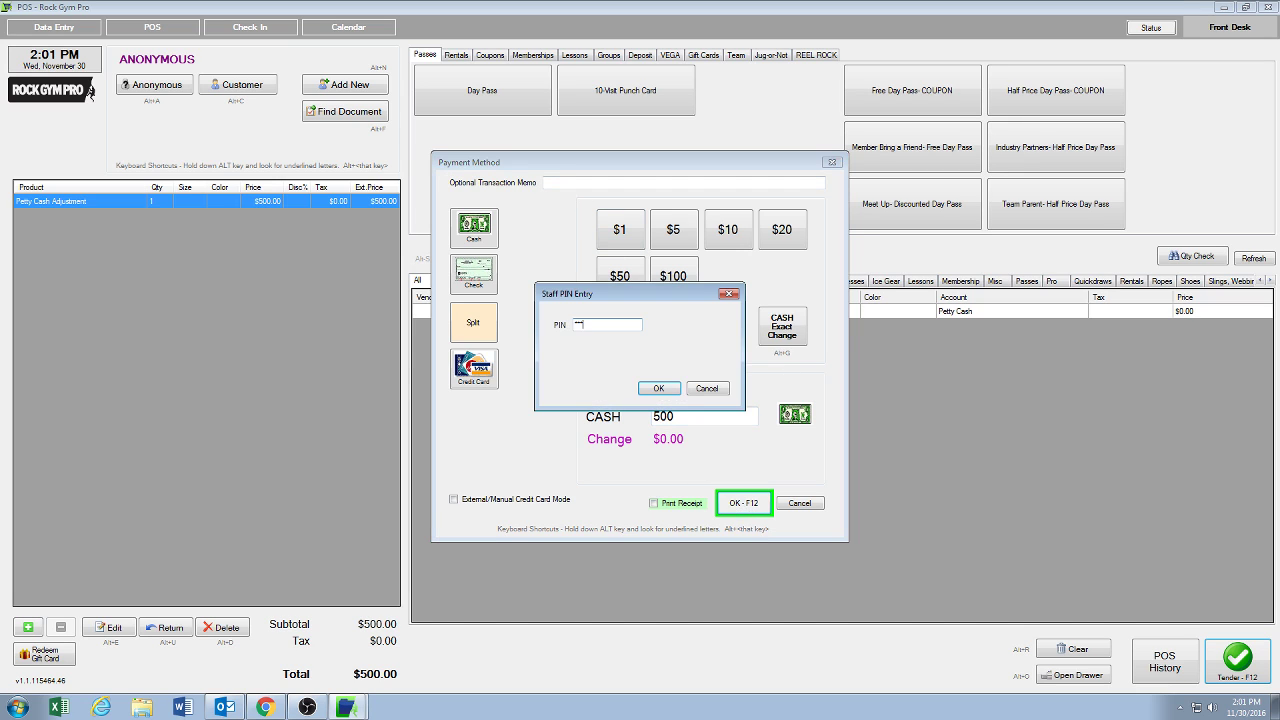
key("Return")
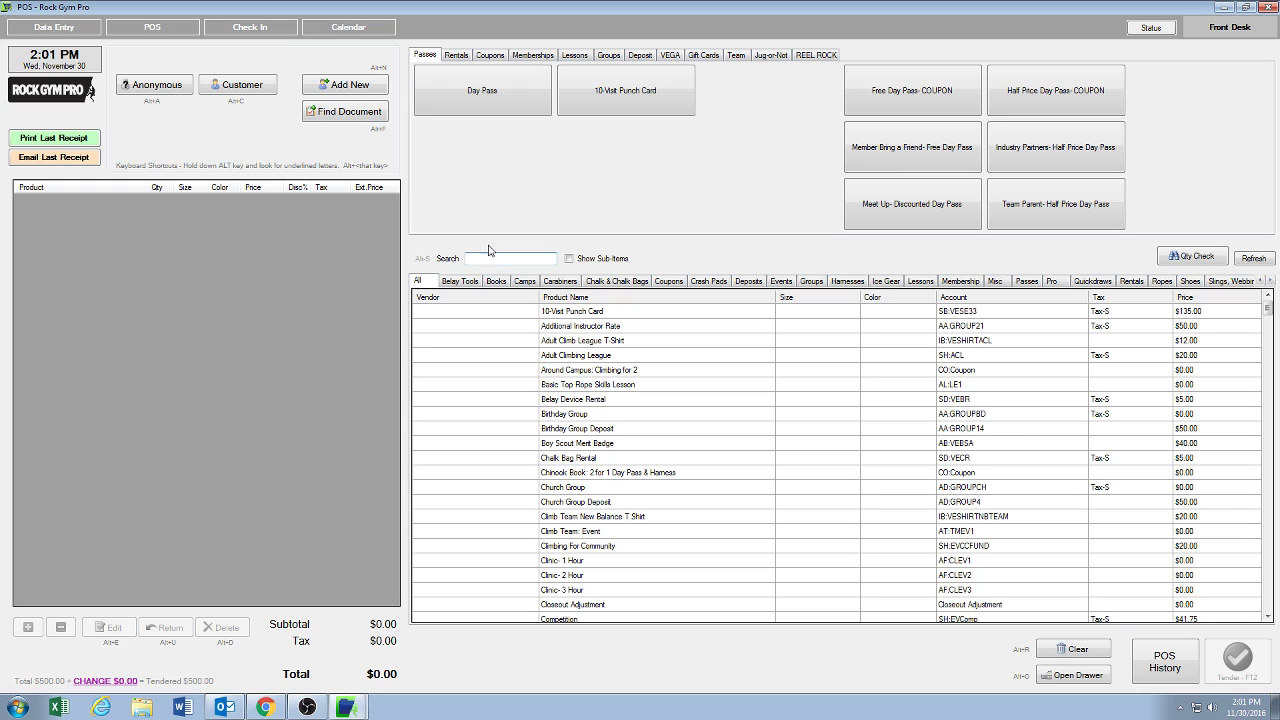
Open the POS history with the staff PIN and start a Z-Out reconciliation for the Front Desk register.
left_click(1166, 660)
type("****")
key("Return")
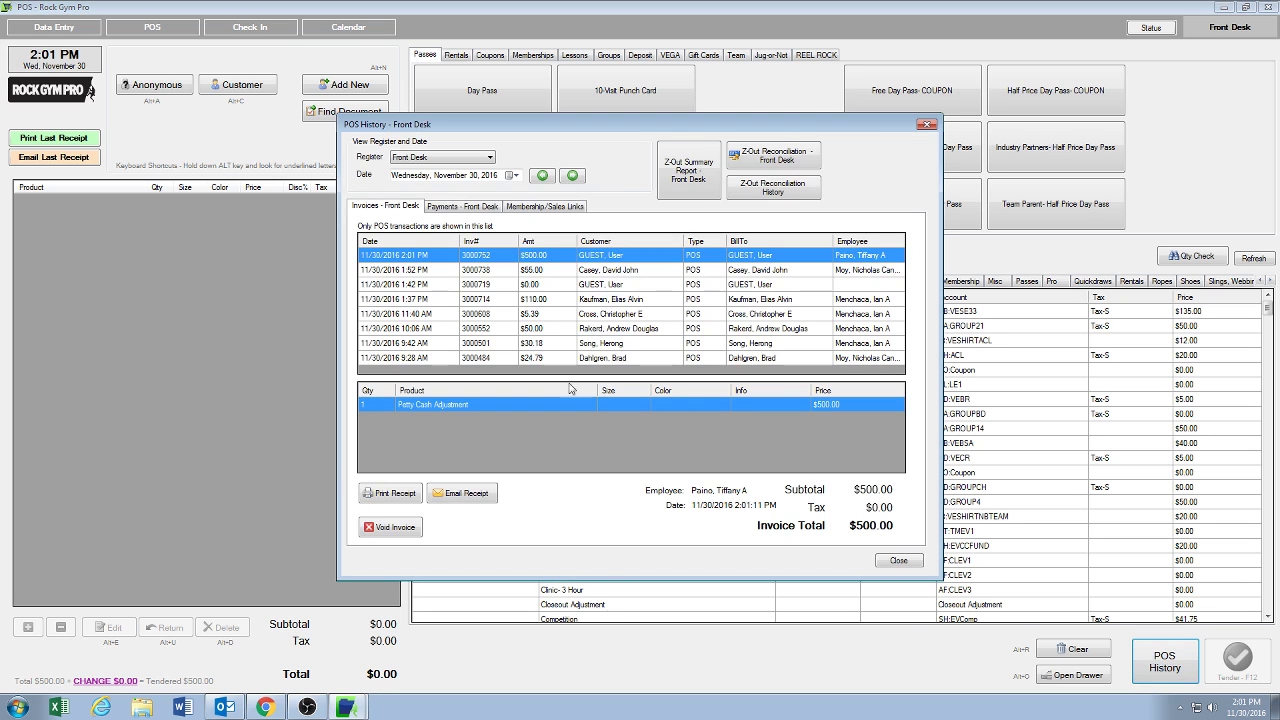
left_click(810, 160)
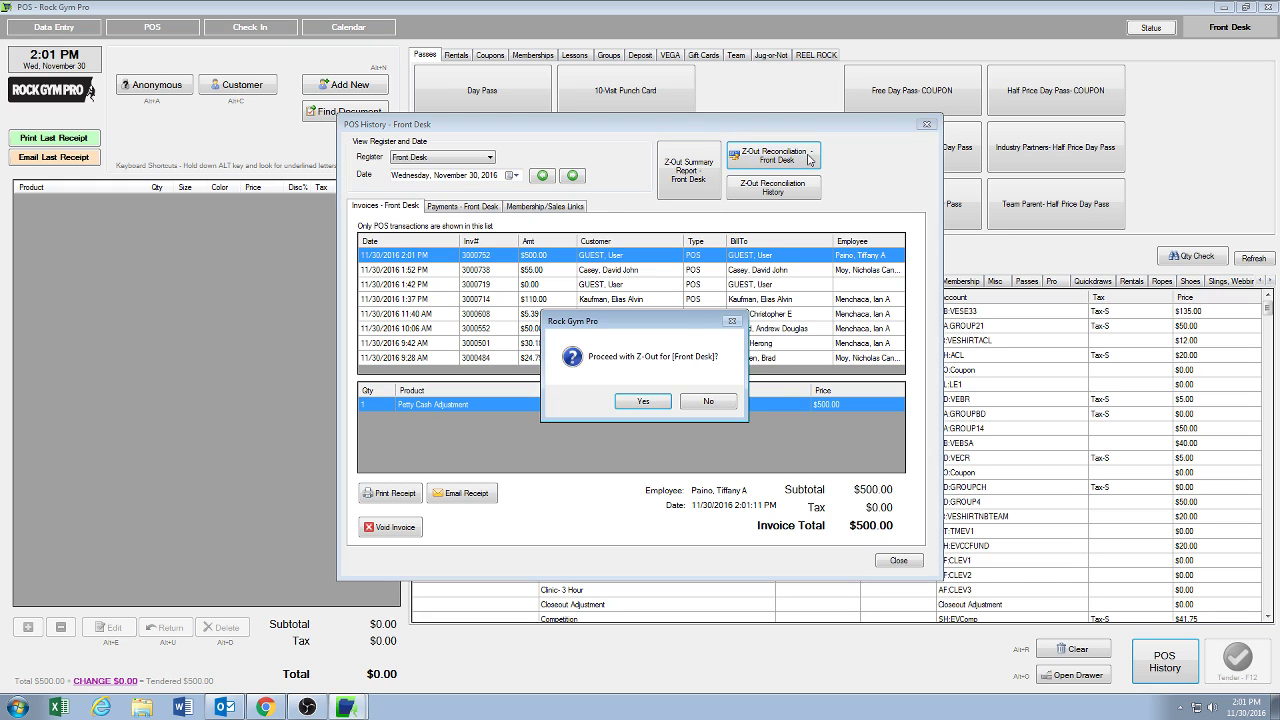
left_click(644, 400)
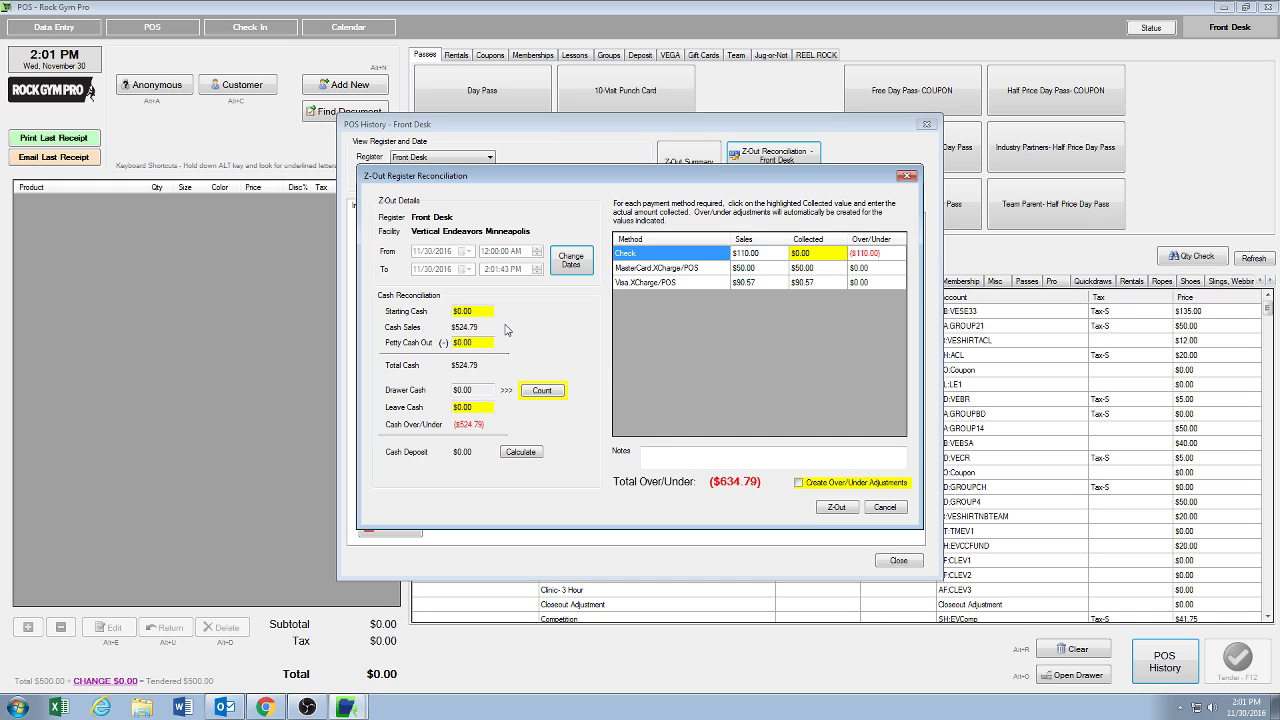
Change the Z-Out range to 11/1/2016 12:00 AM through 11/1/2016 7:30 PM and reload the values.
left_click(576, 263)
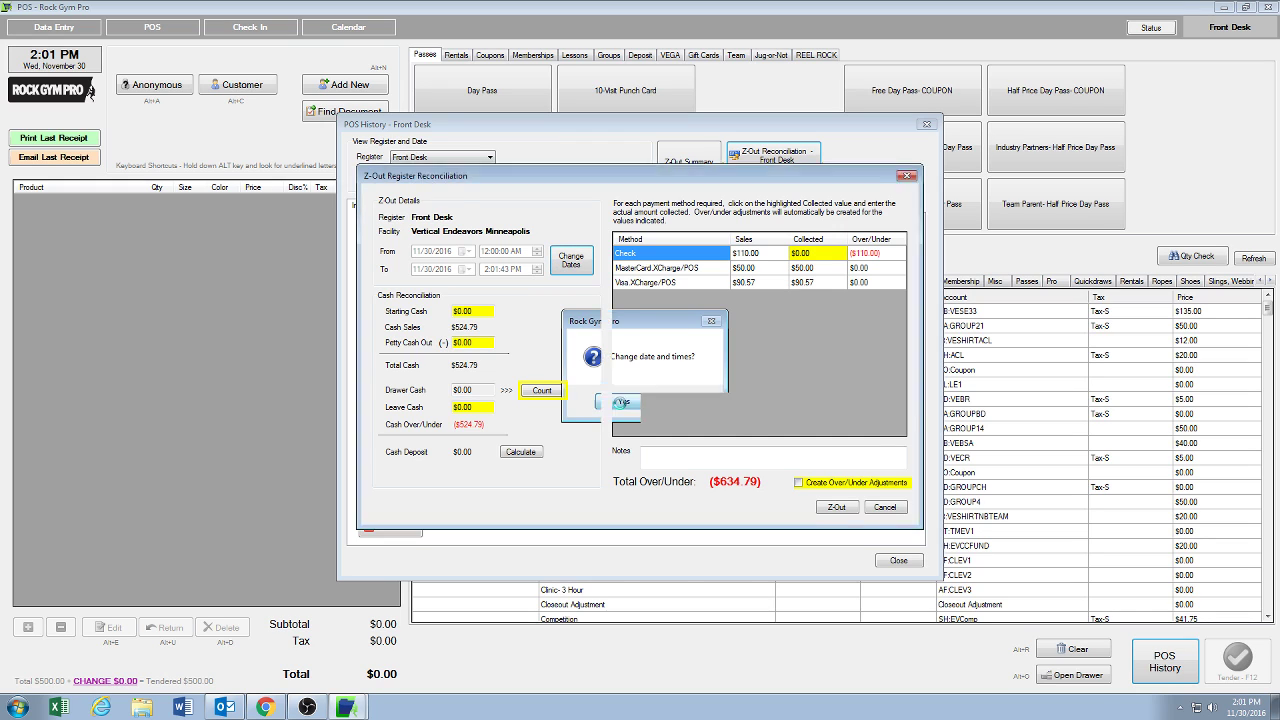
left_click(621, 401)
left_click(757, 401)
left_click(466, 251)
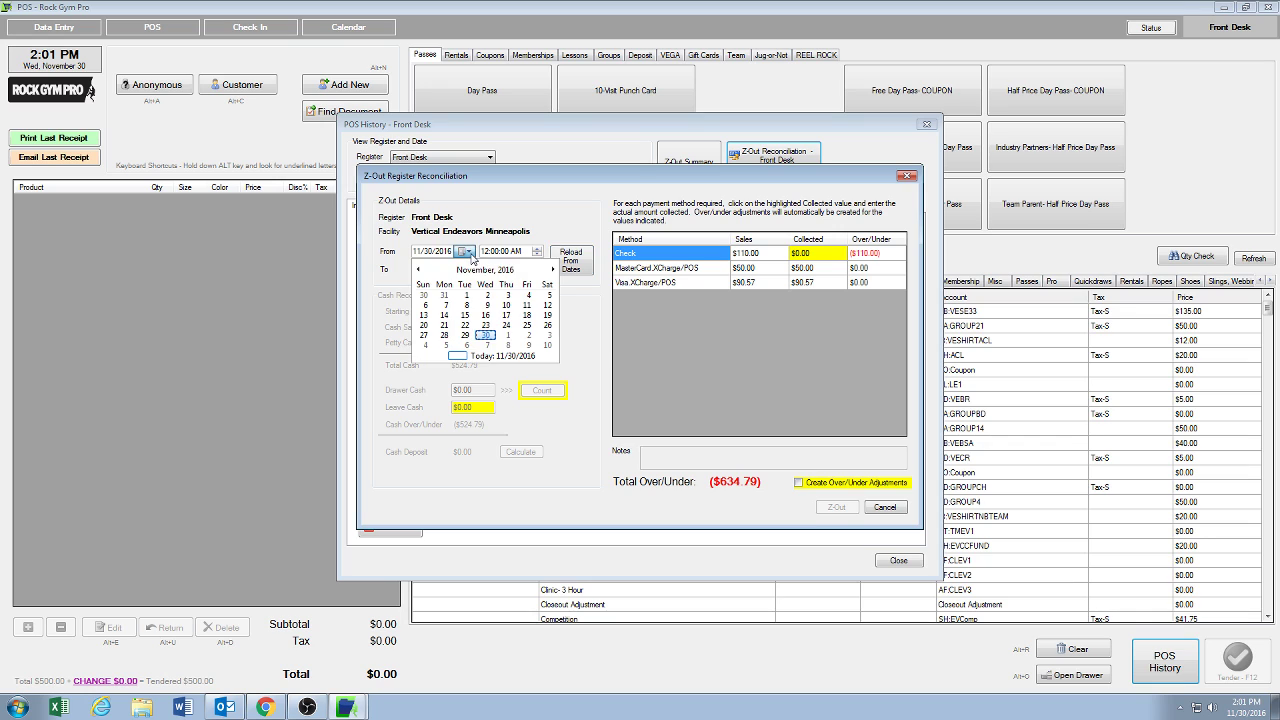
left_click(466, 295)
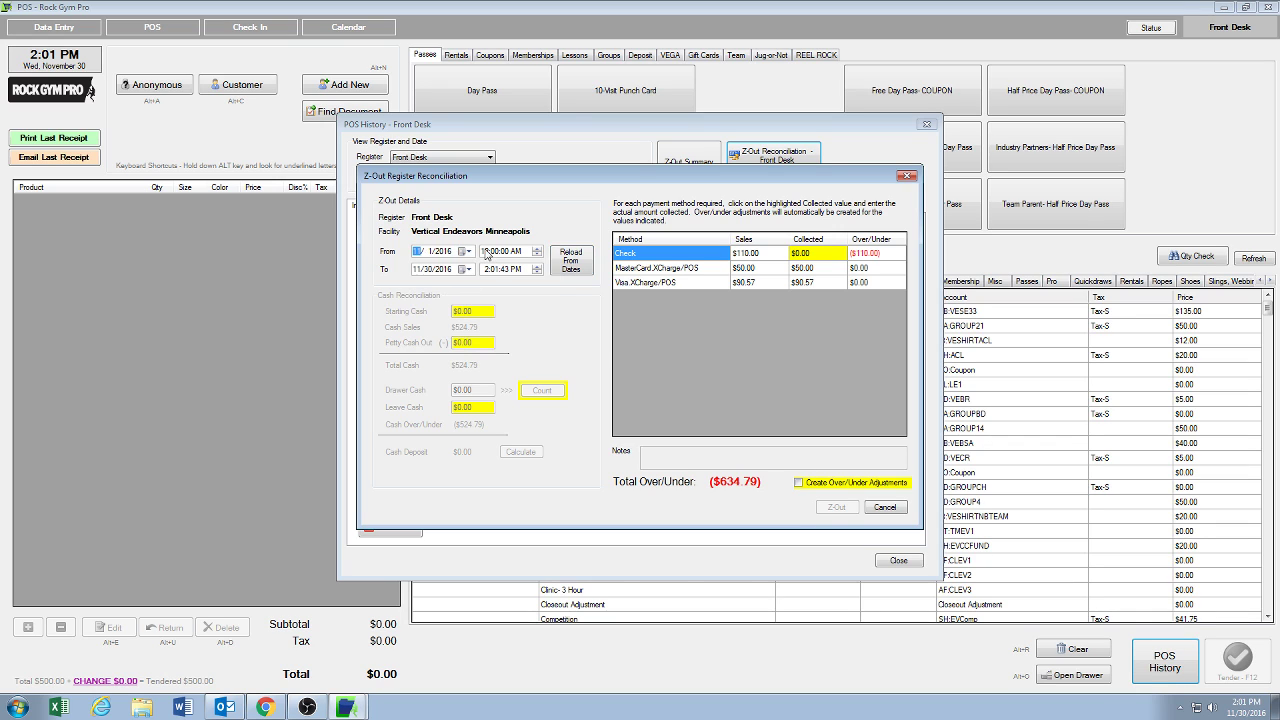
left_click(419, 271)
left_click(428, 272)
left_click(467, 269)
left_click(466, 316)
left_click(487, 270)
type("7:30")
left_click(566, 256)
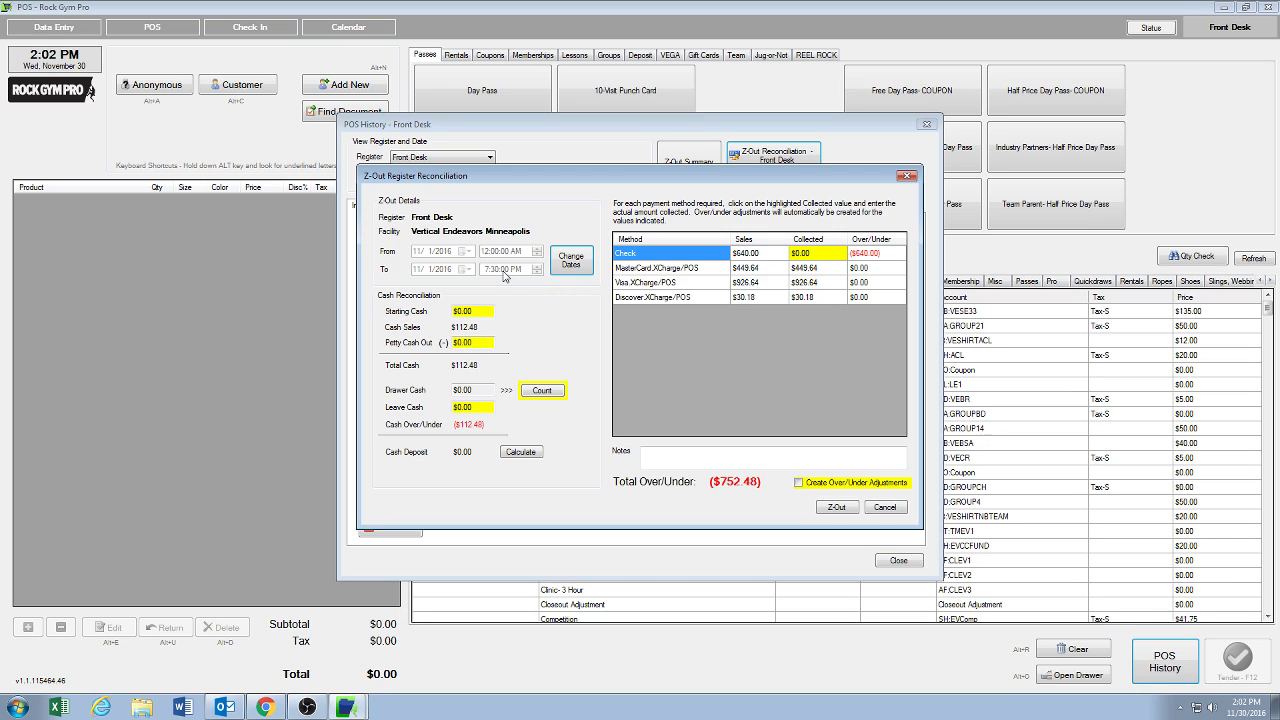
Change the end time of the Z-Out range to 7:30 AM and reload the values.
left_click(566, 262)
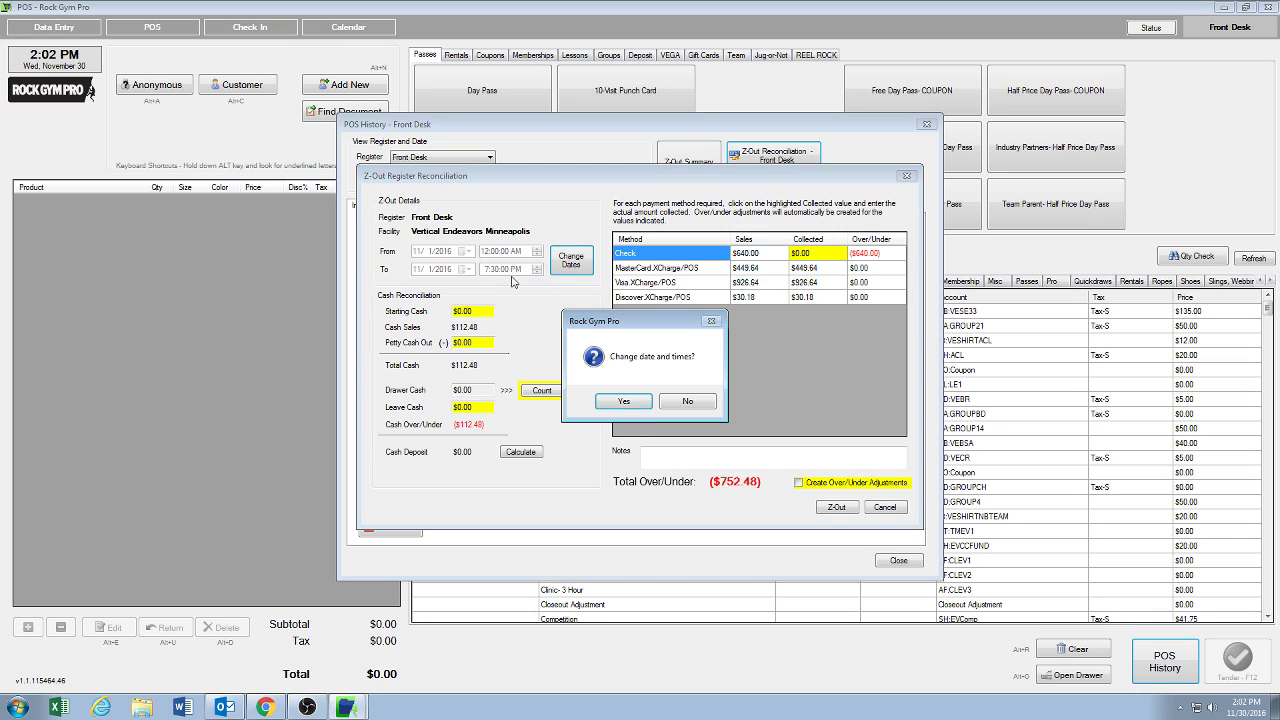
left_click(620, 401)
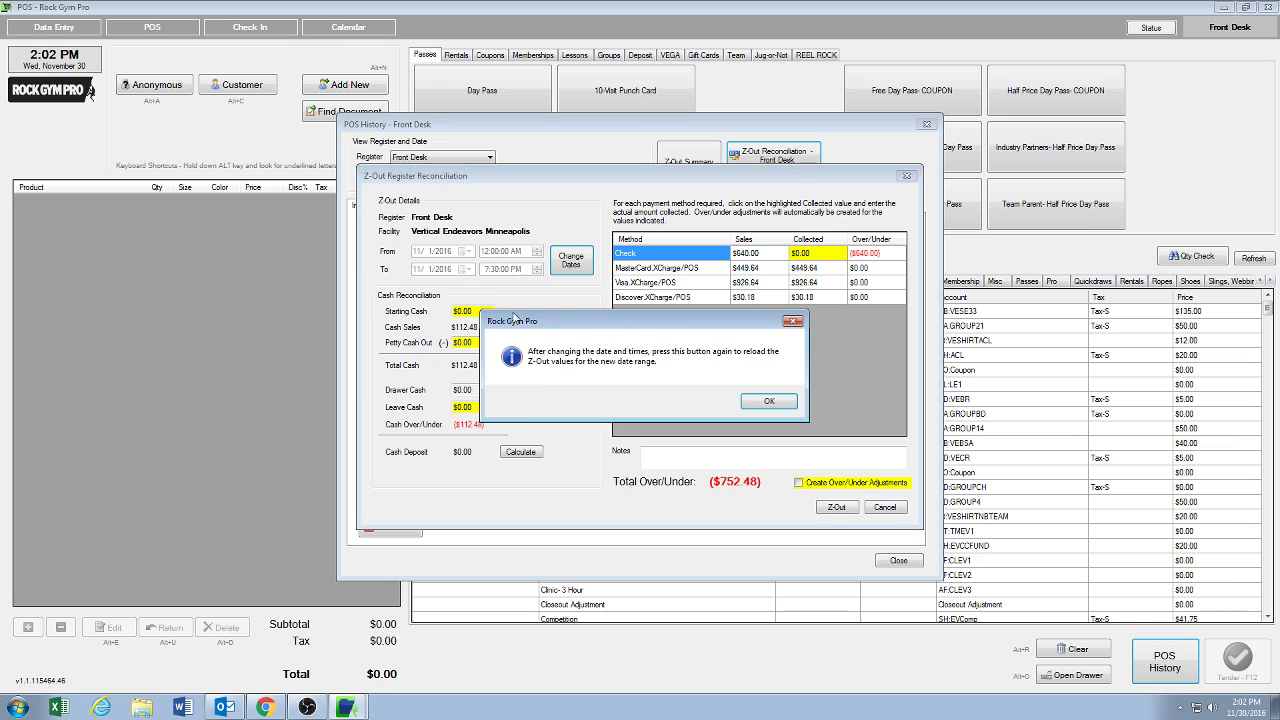
left_click(767, 402)
left_click(517, 270)
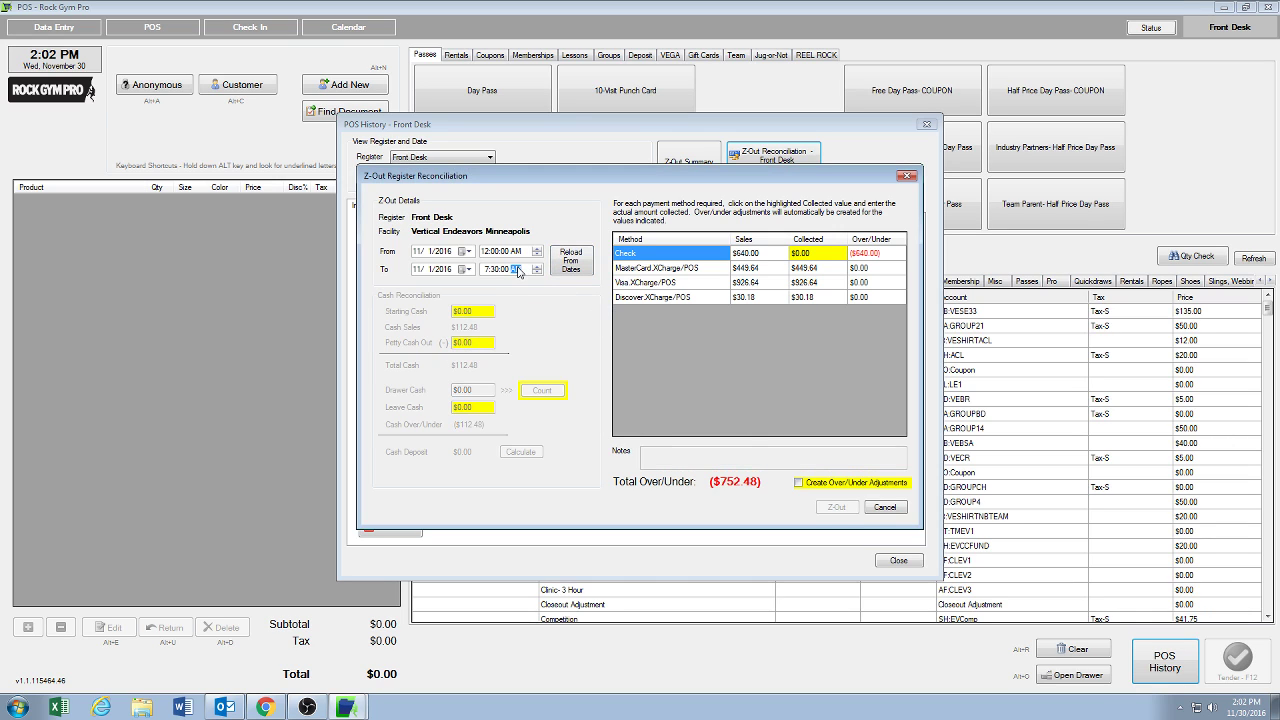
left_click(571, 272)
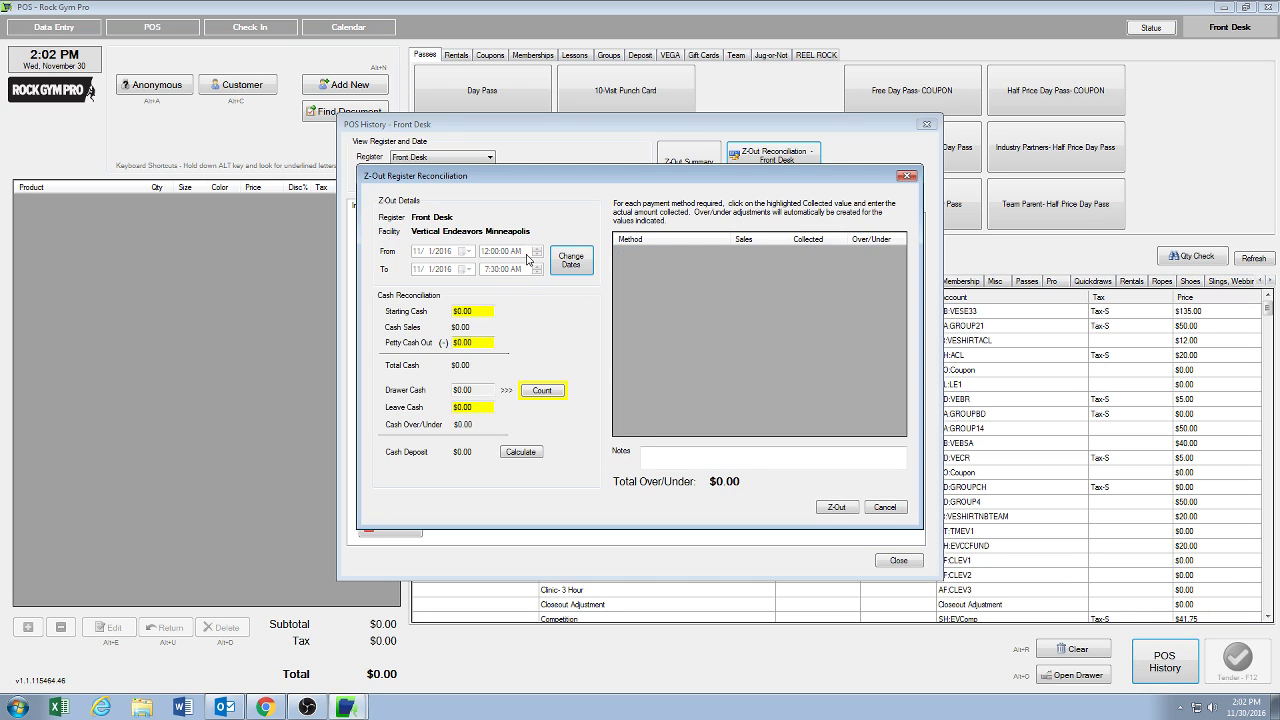
Set starting cash to $151.59 and count the drawer as one $100, one $50, one $1, two quarters, one nickel and four pennies.
left_click(481, 316)
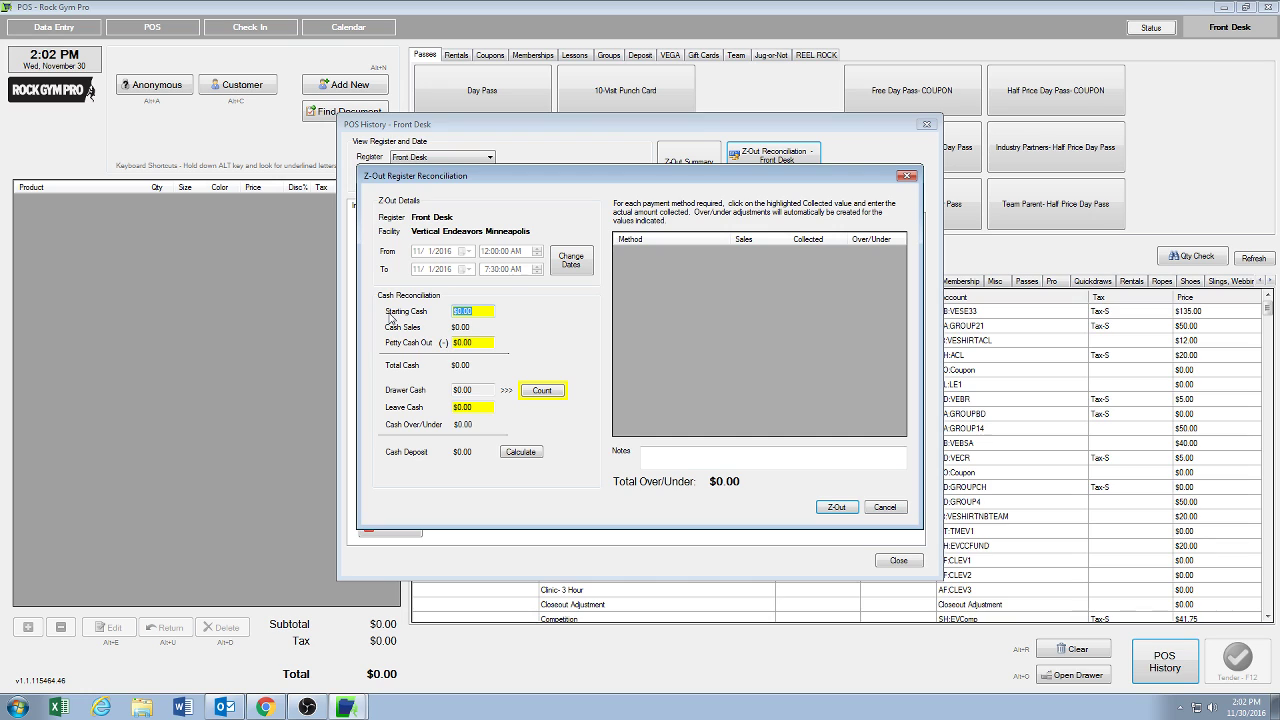
type("151.59")
left_click(549, 392)
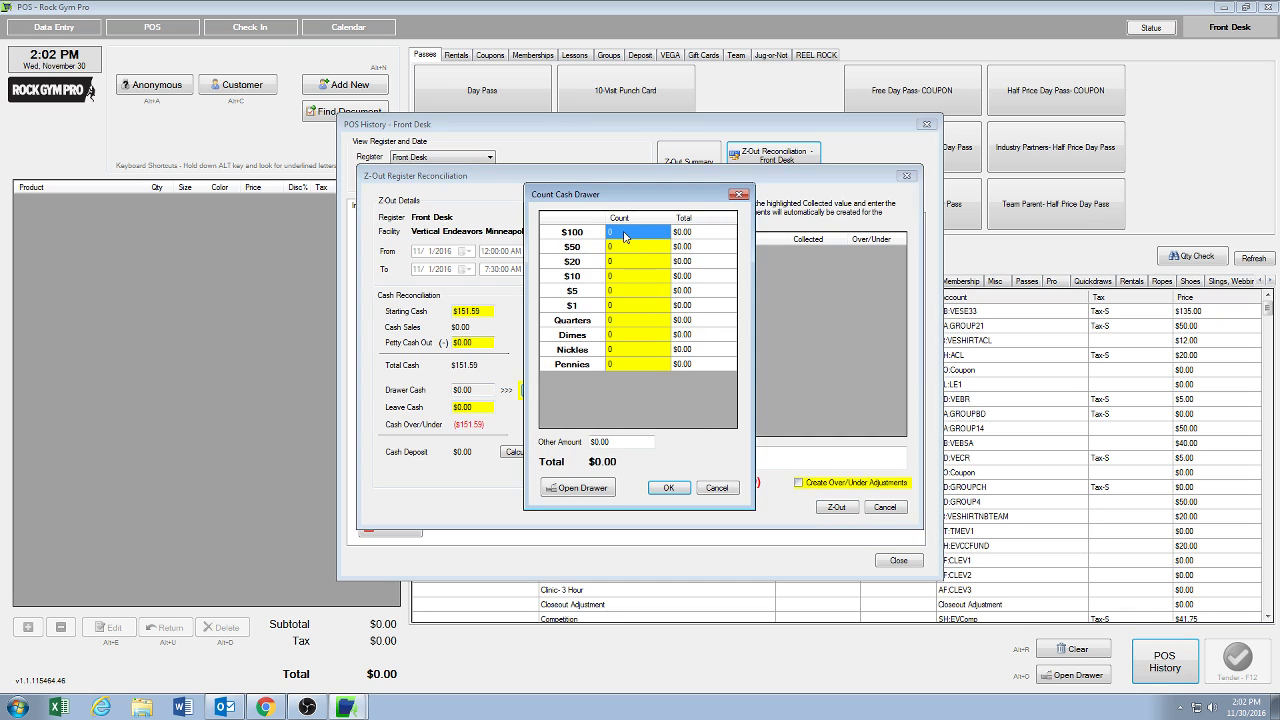
type("1")
left_click(624, 247)
type("1")
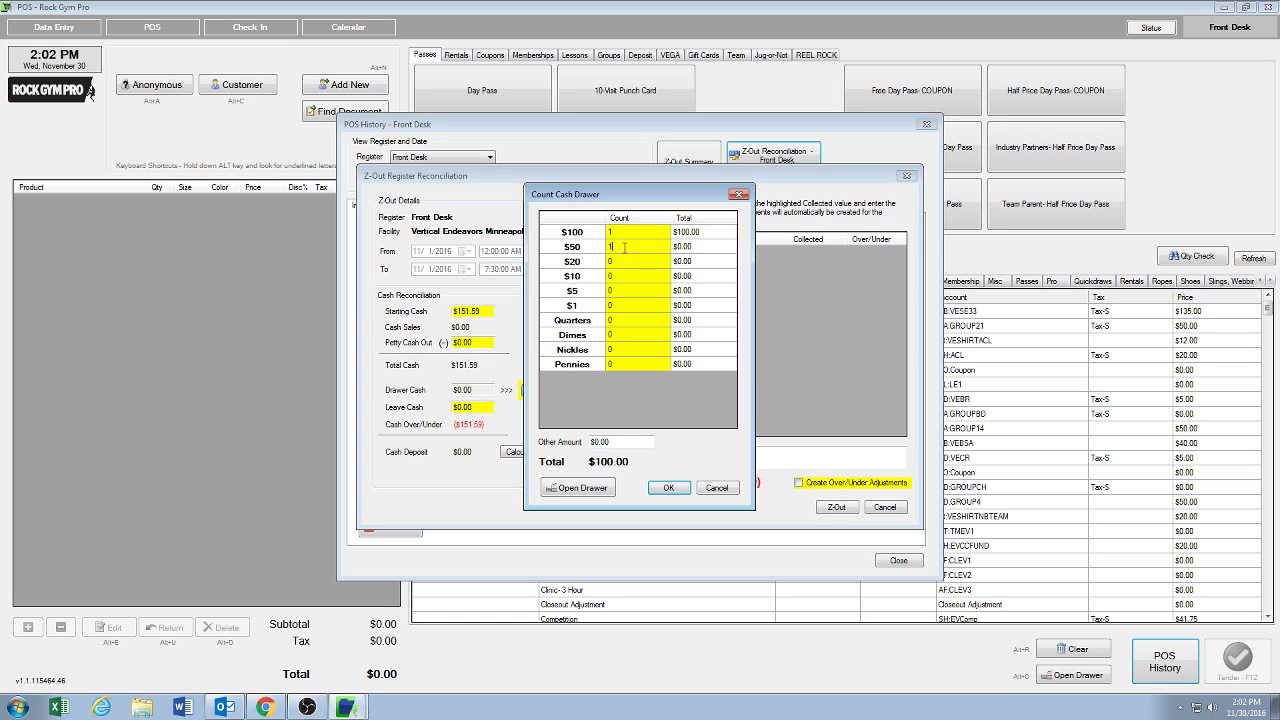
left_click(624, 304)
type("1")
left_click(630, 320)
type("2")
left_click(622, 350)
type("1")
left_click(618, 363)
type("4")
left_click(668, 488)
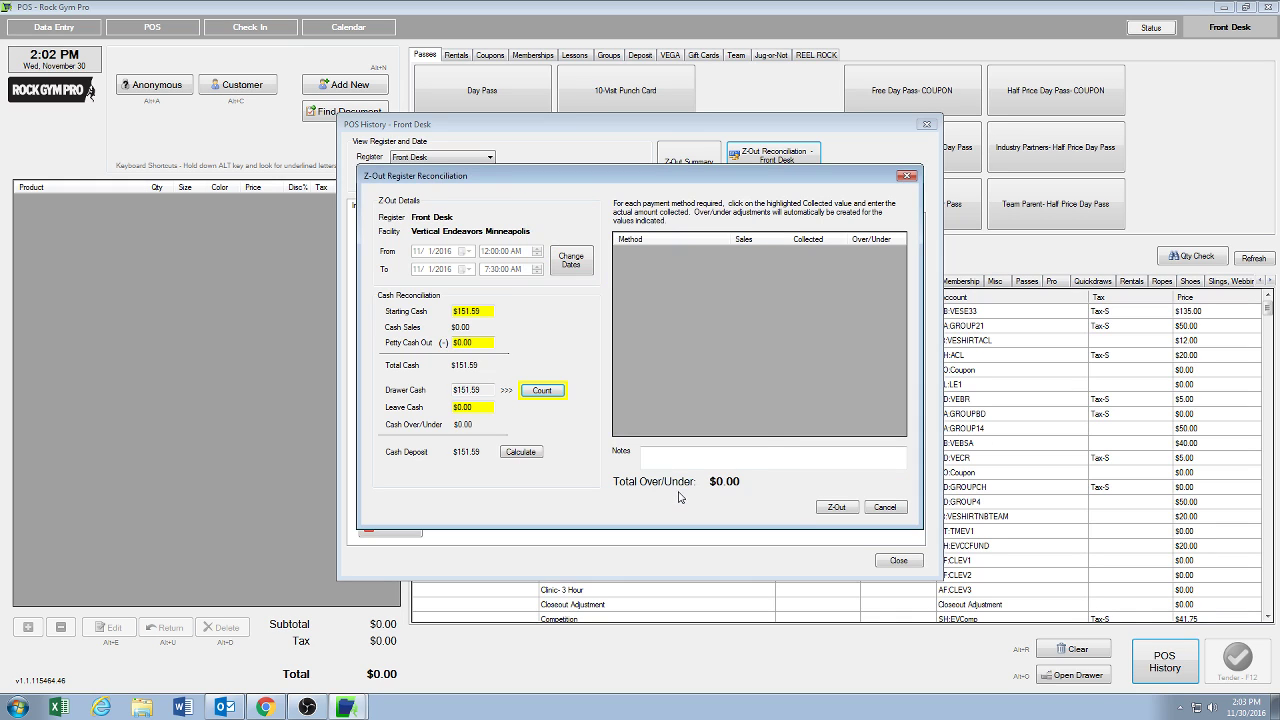
Set the leave cash to $151.59 and the petty cash out to $68.
left_click(485, 409)
type("151.59")
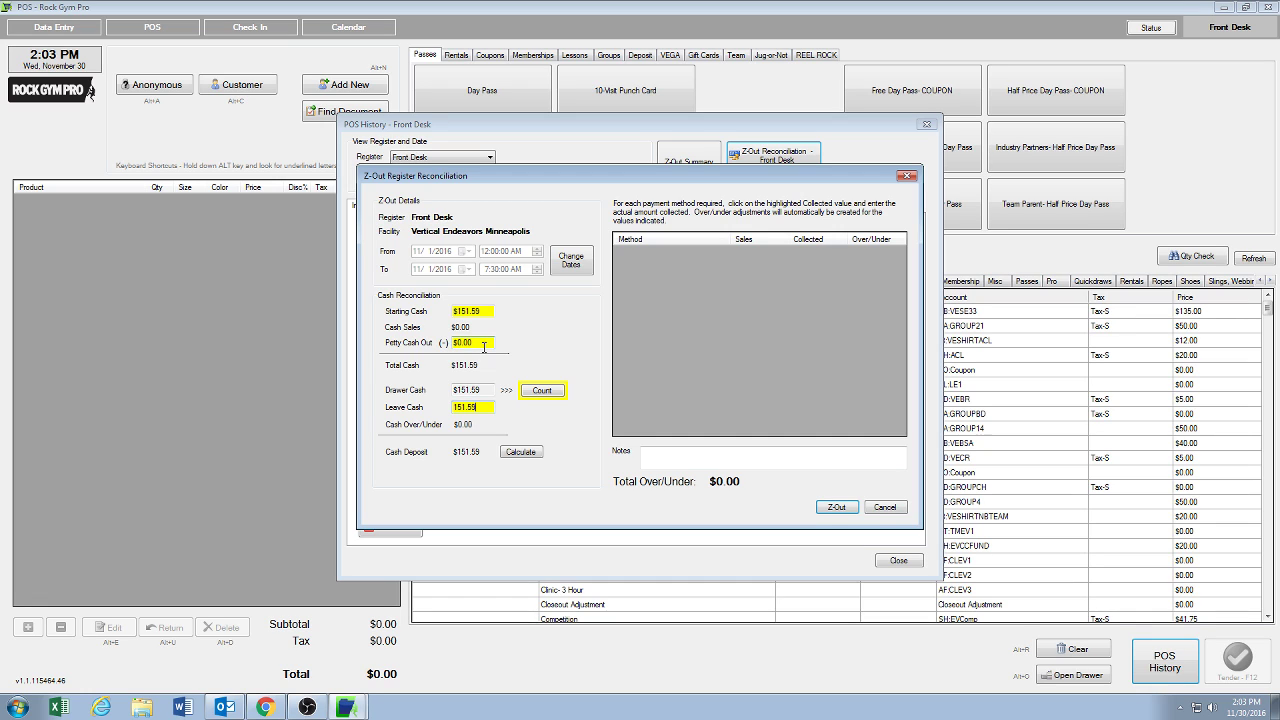
left_click(488, 342)
type("68")
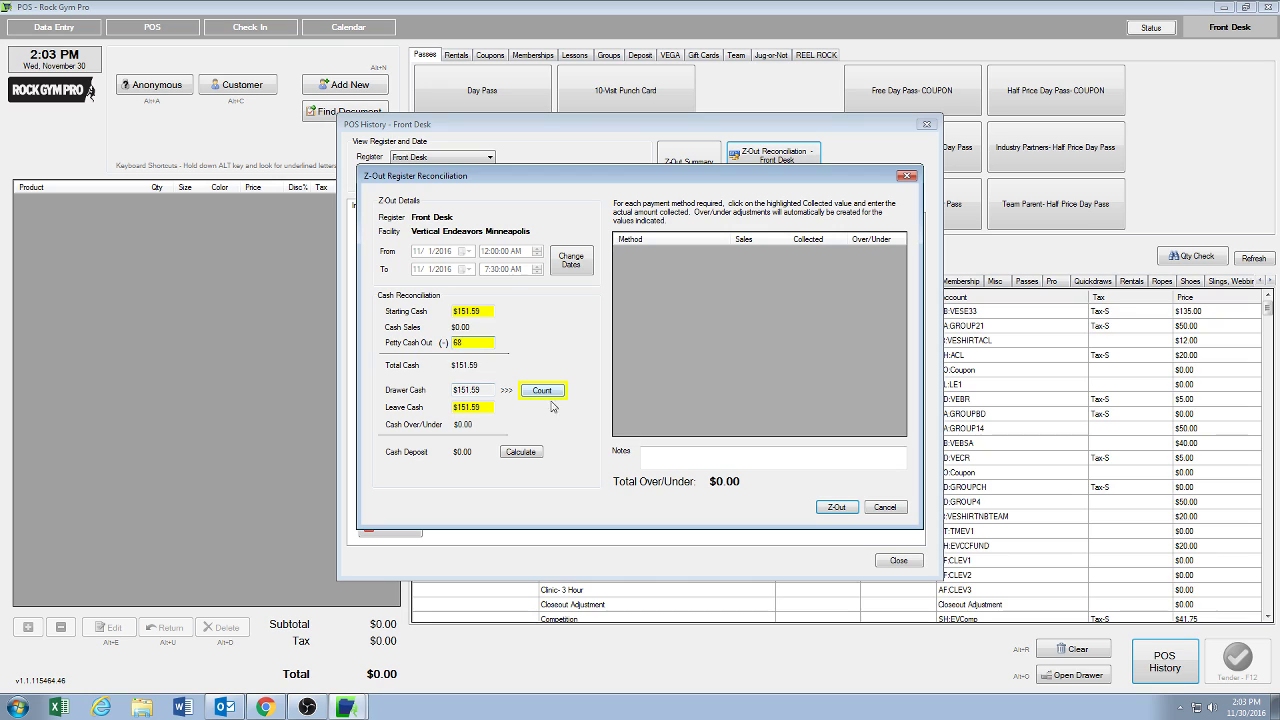
left_click(700, 461)
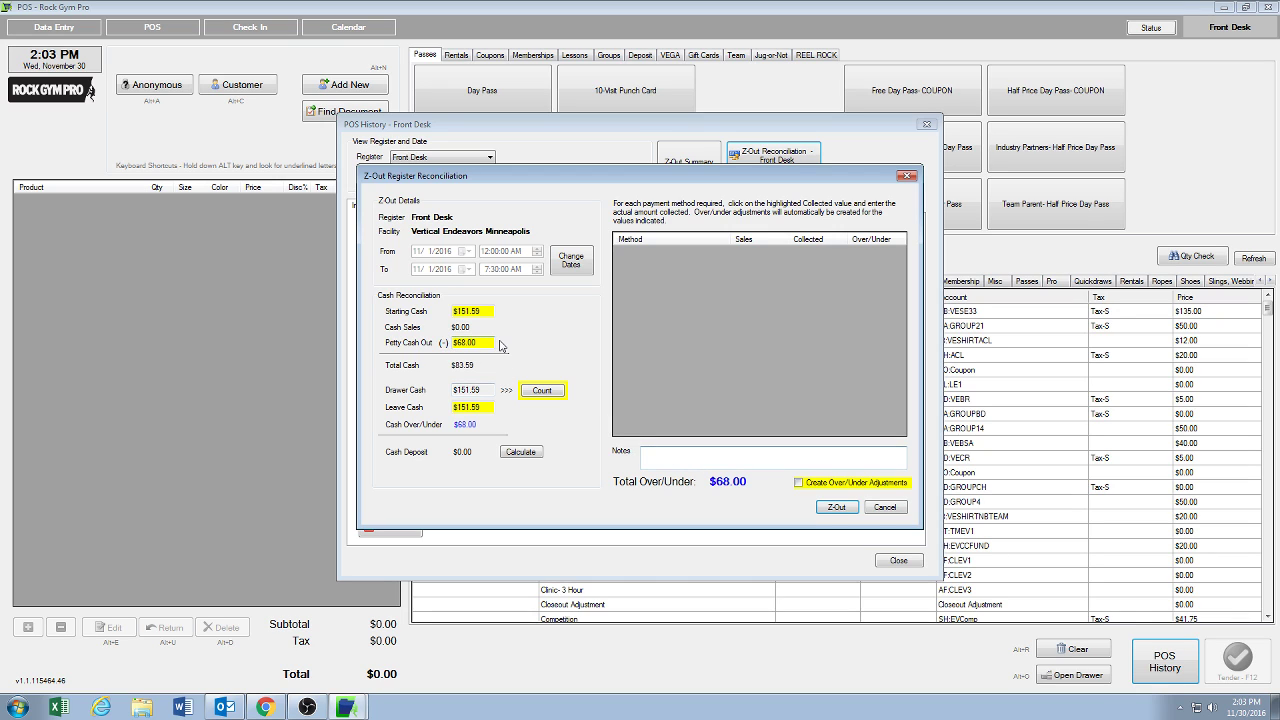
Set petty cash out to $78 and note "$68 Petty Cash to staff incentive $10 Petty Cash out to Maintenance", adding the employee's name in parentheses.
left_click(488, 343)
type("78")
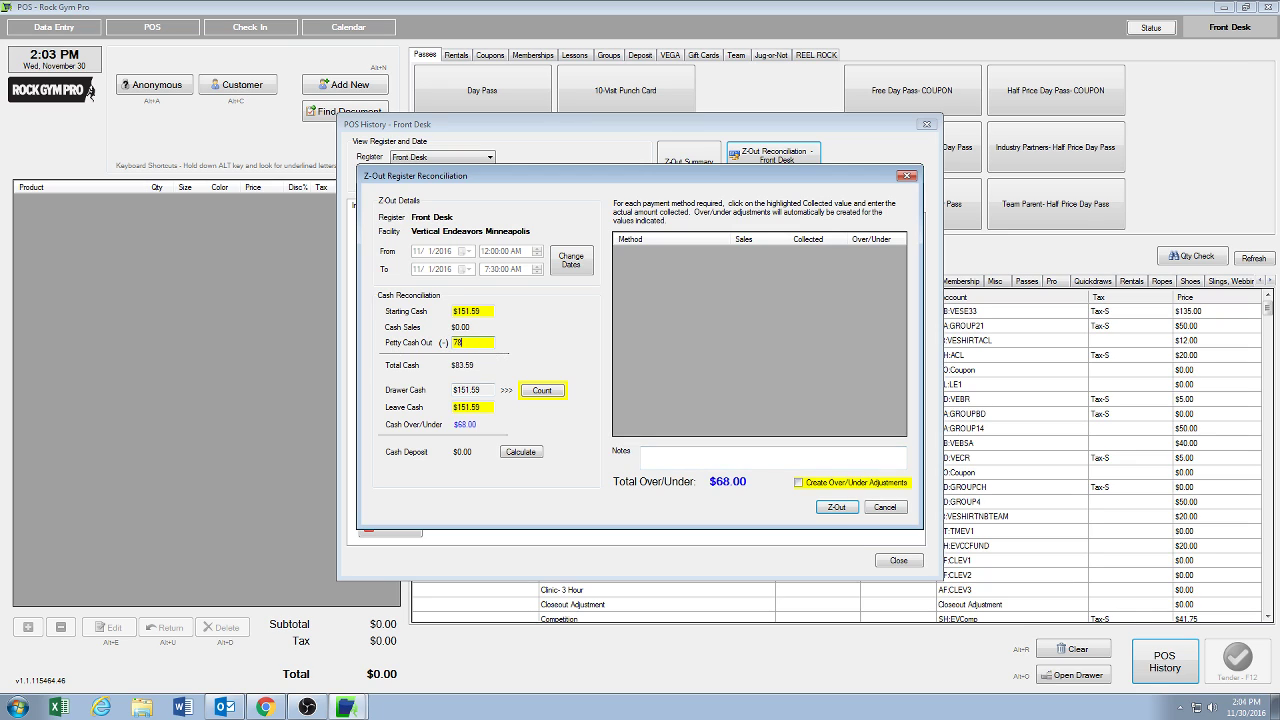
left_click(660, 457)
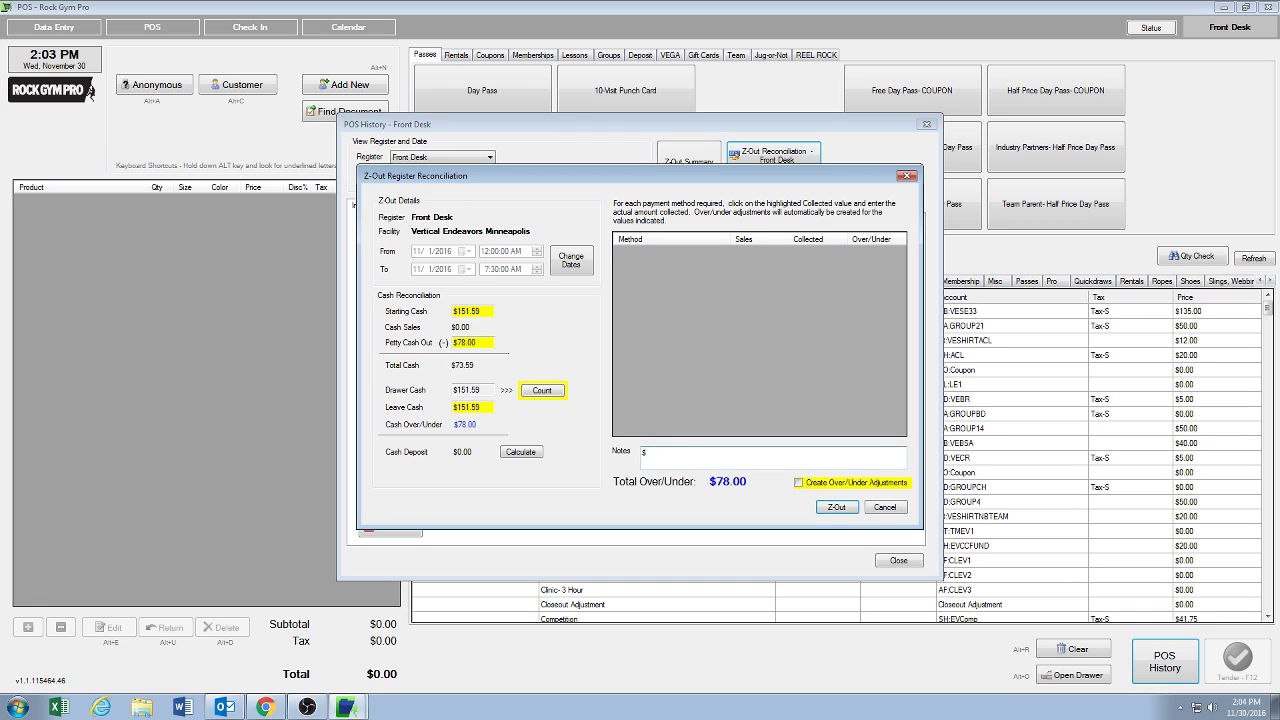
type("Petty cash to staff incentive $10")
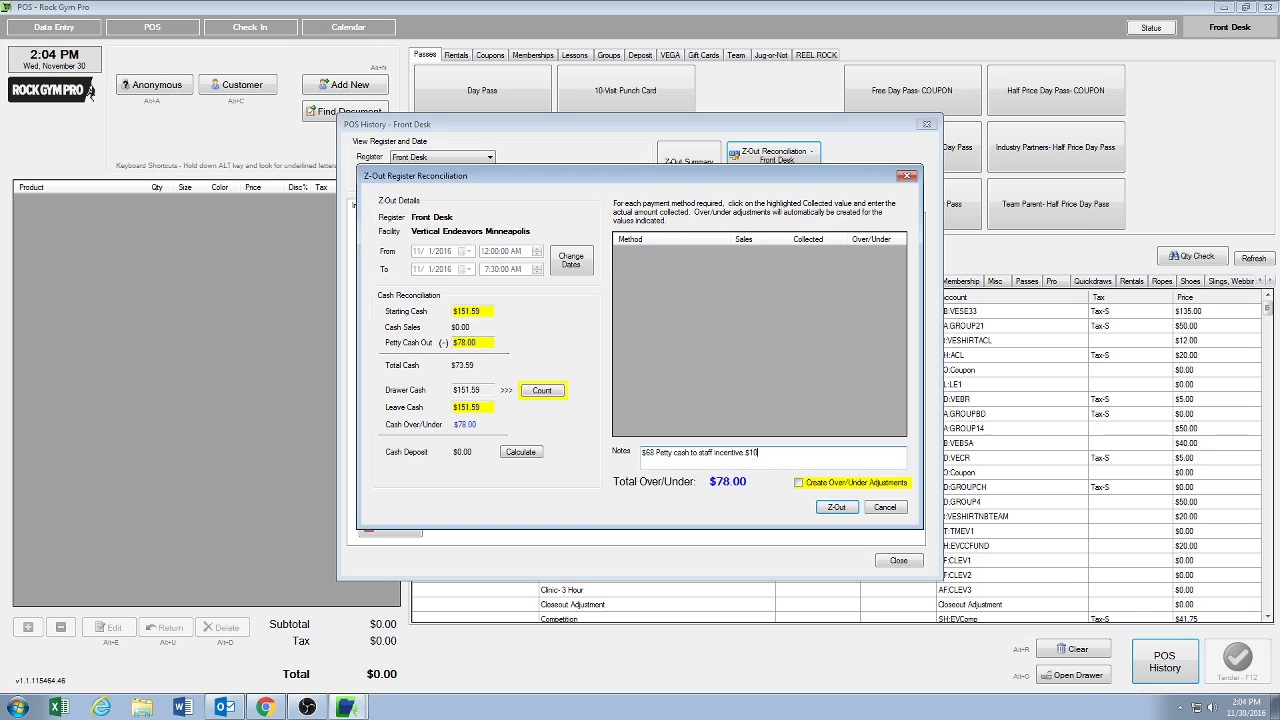
type(" Pett")
type("y Cash out to Mal")
type("ntenance (Brad")
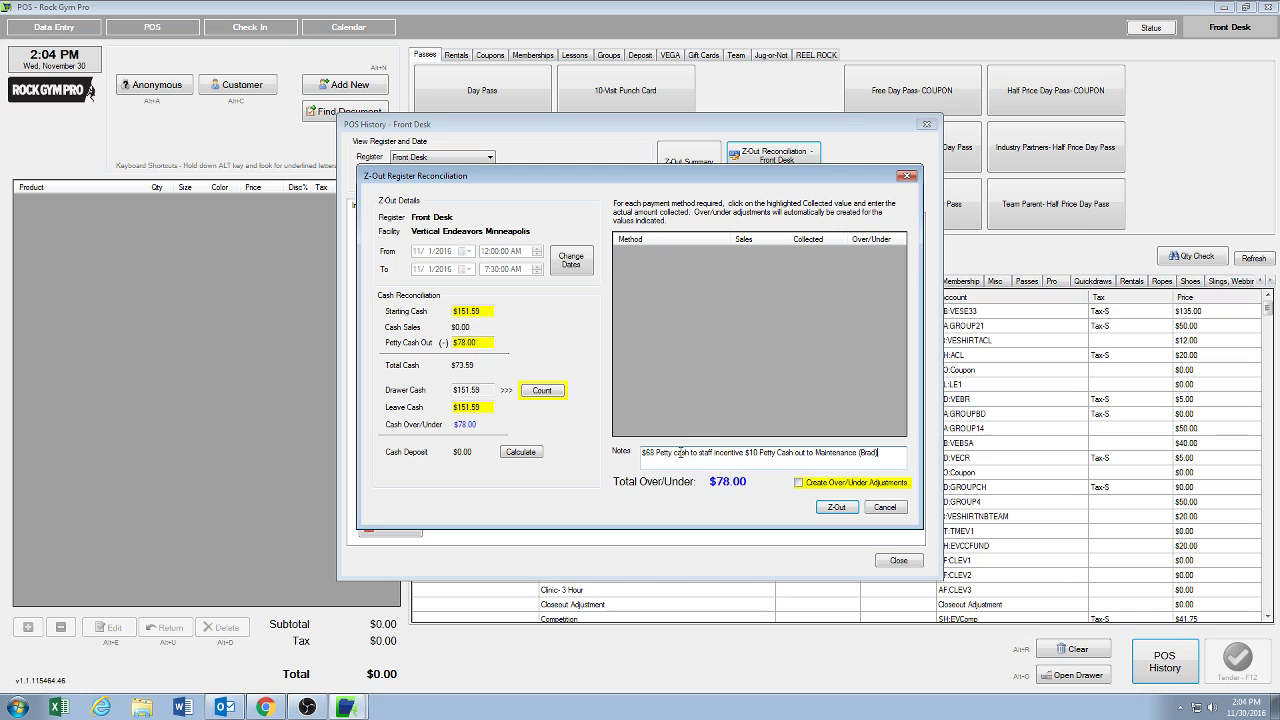
left_click(677, 452)
key("BackSpace")
type("C")
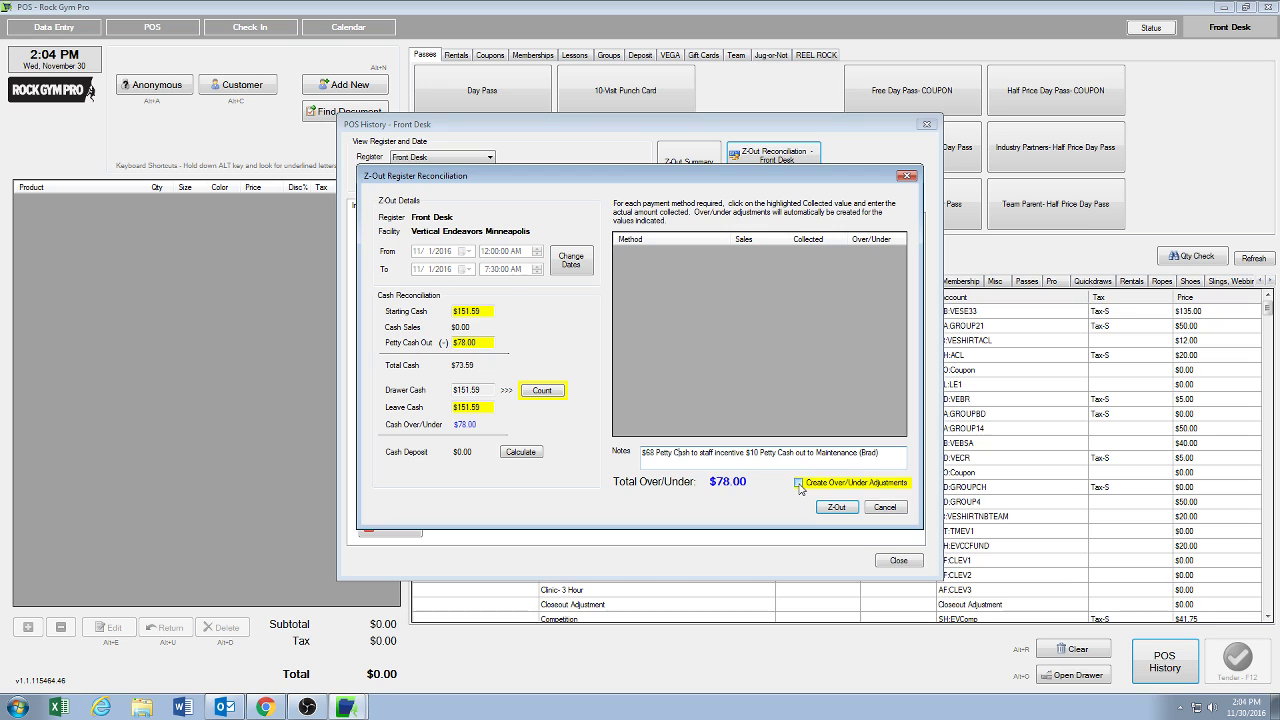
Complete the Z-Out with over/under adjustments created, skip printing the report, and close the POS history.
left_click(798, 483)
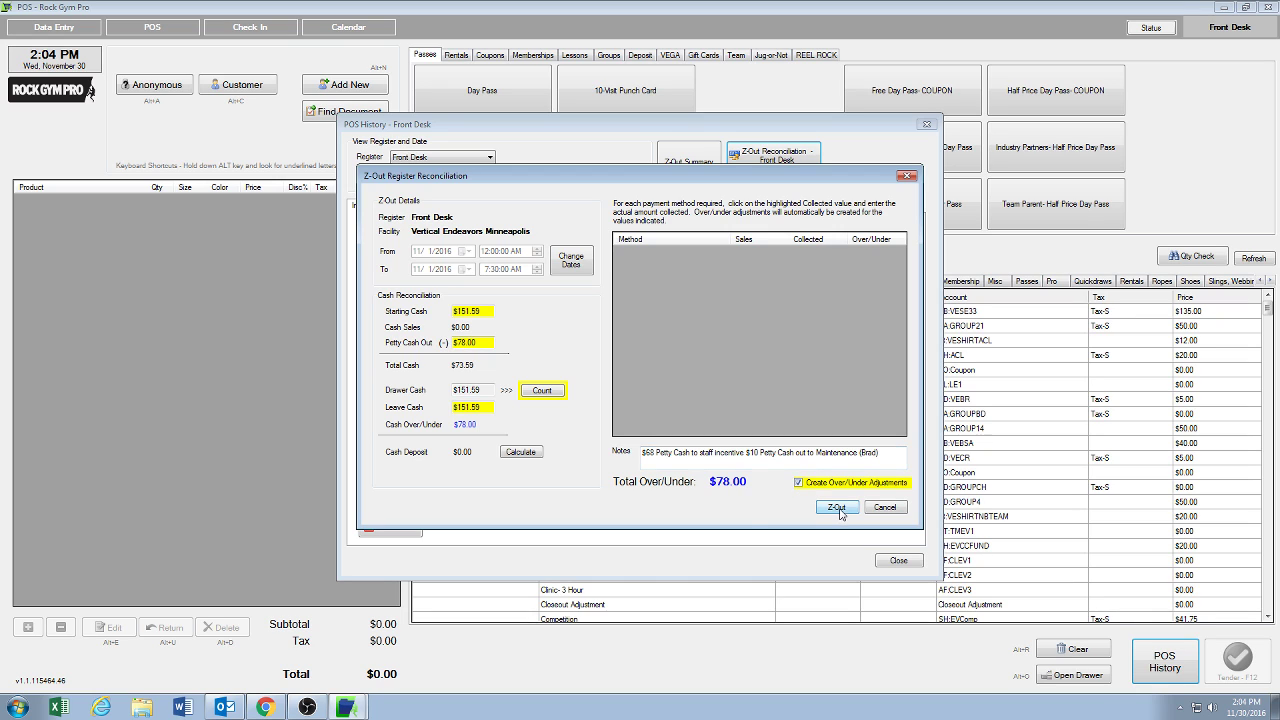
left_click(838, 508)
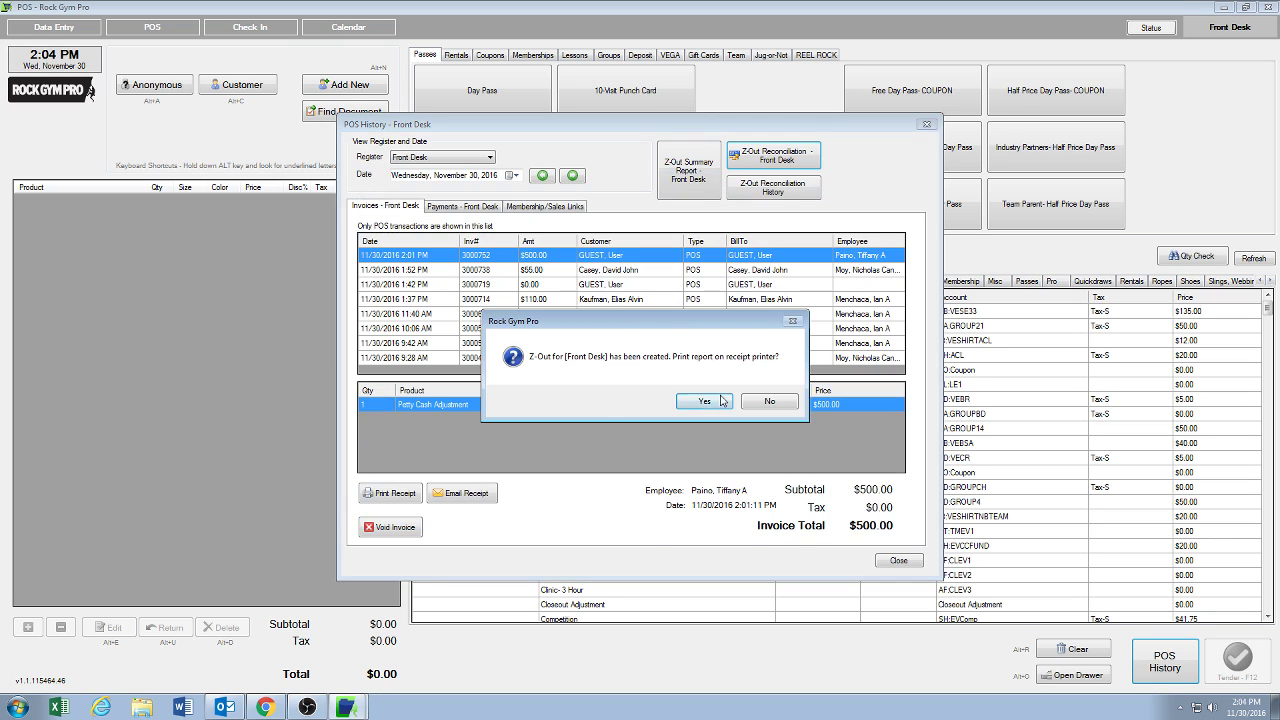
left_click(769, 401)
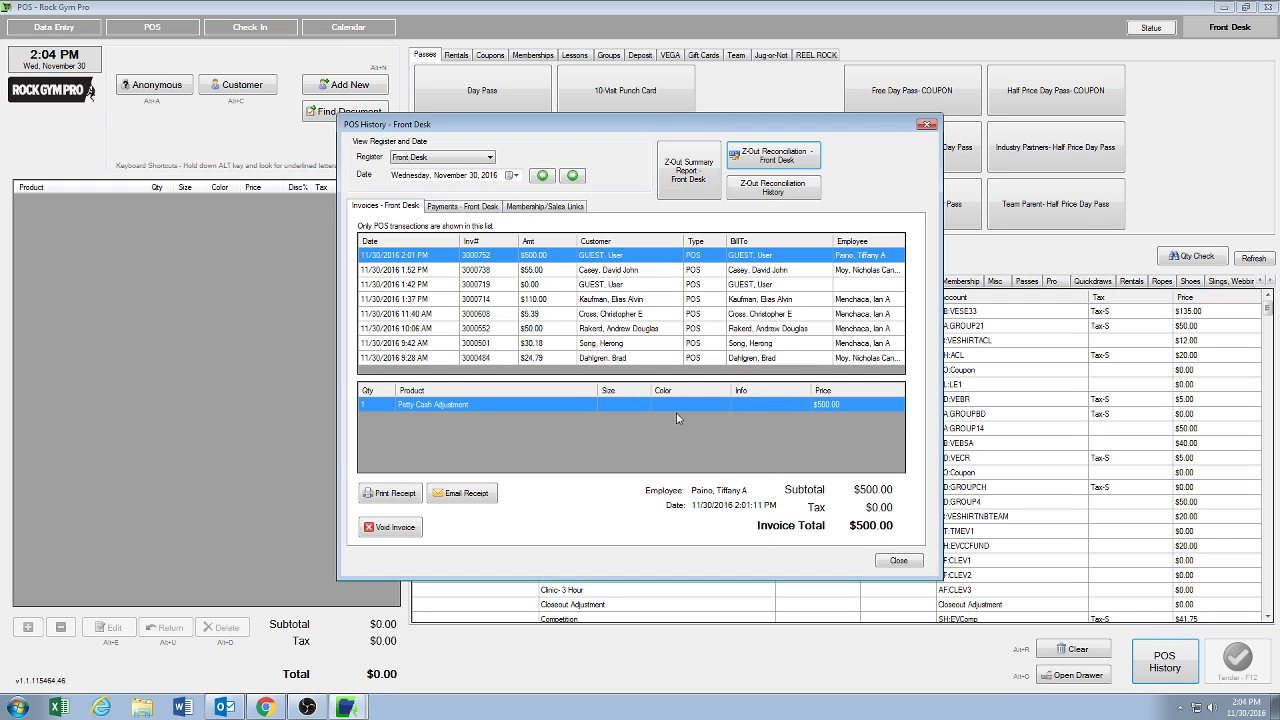
left_click(899, 560)
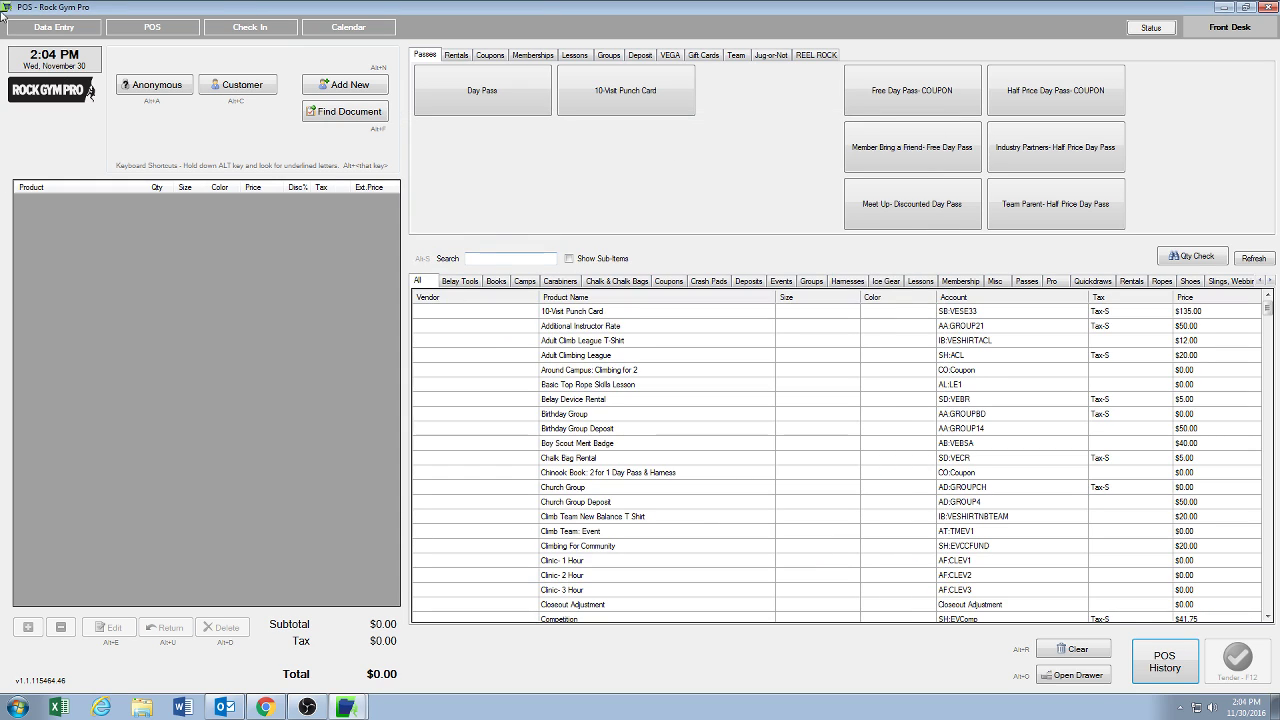
Open the product management list from Data Entry, entering the staff PIN.
left_click(42, 32)
left_click(24, 48)
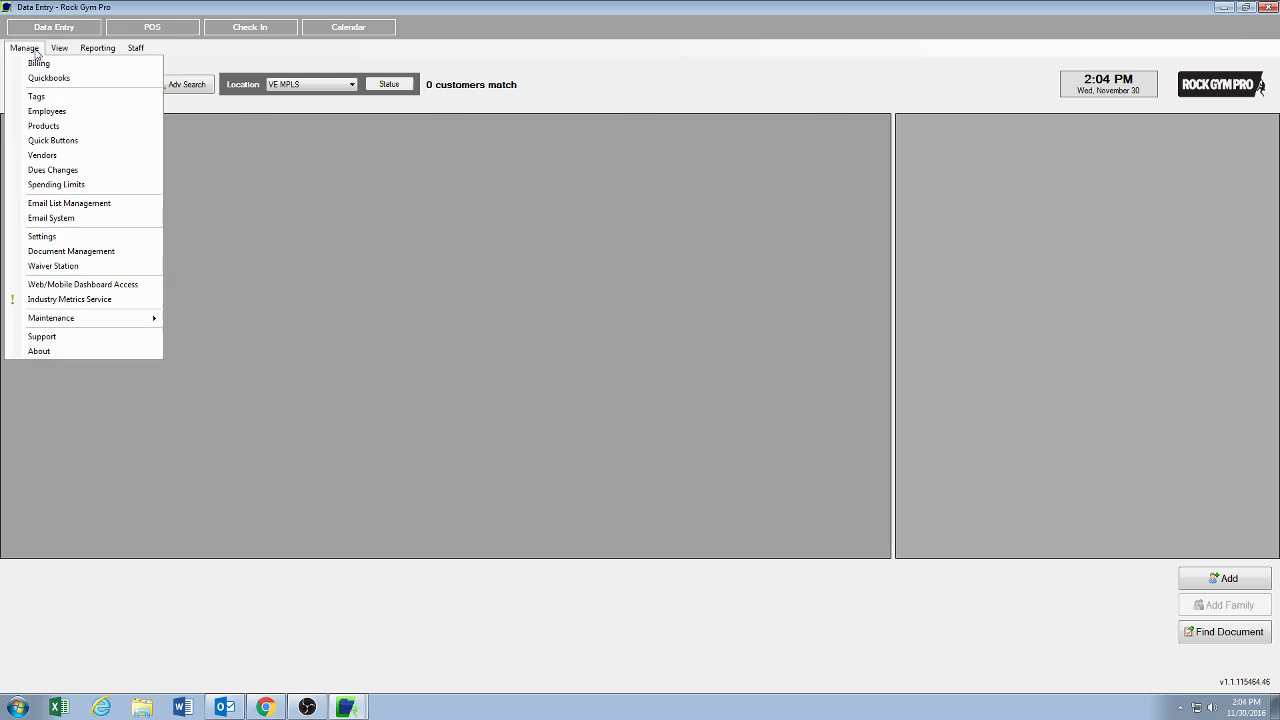
left_click(47, 128)
type("1")
key("Return")
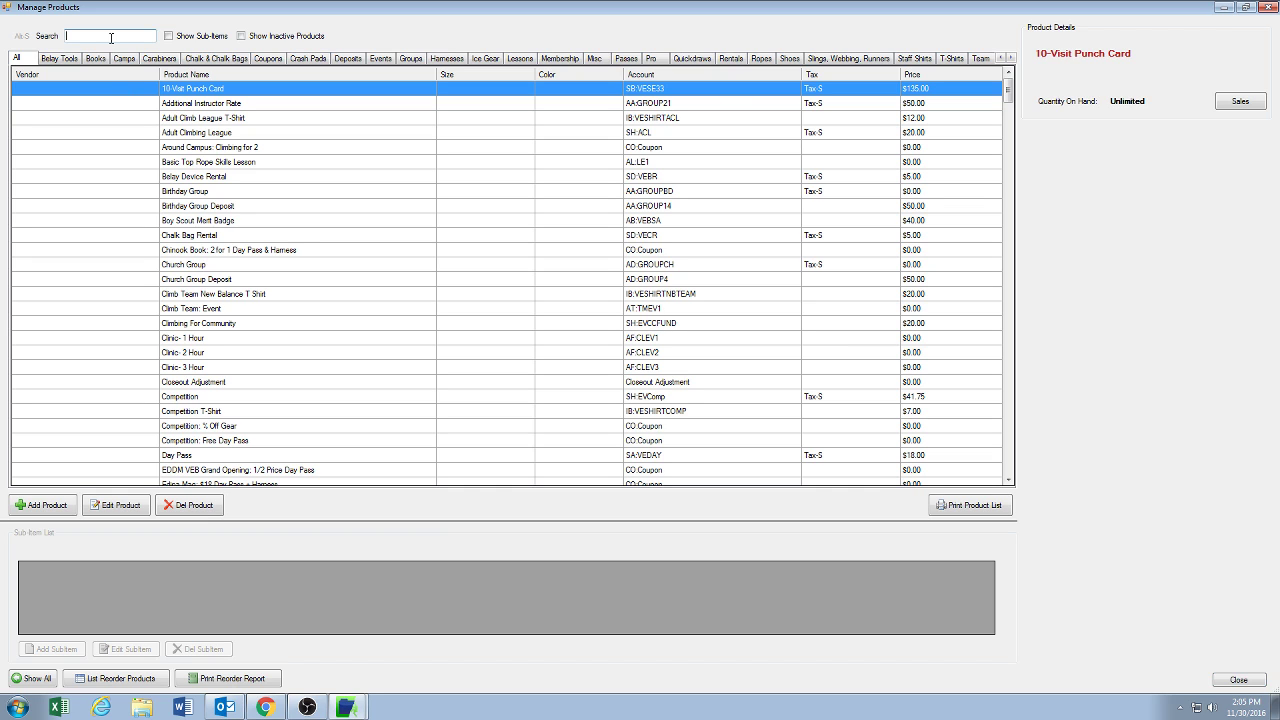
Search the products for "pett", review the sales of Petty Cash Adjustment, and close product management.
type("ett")
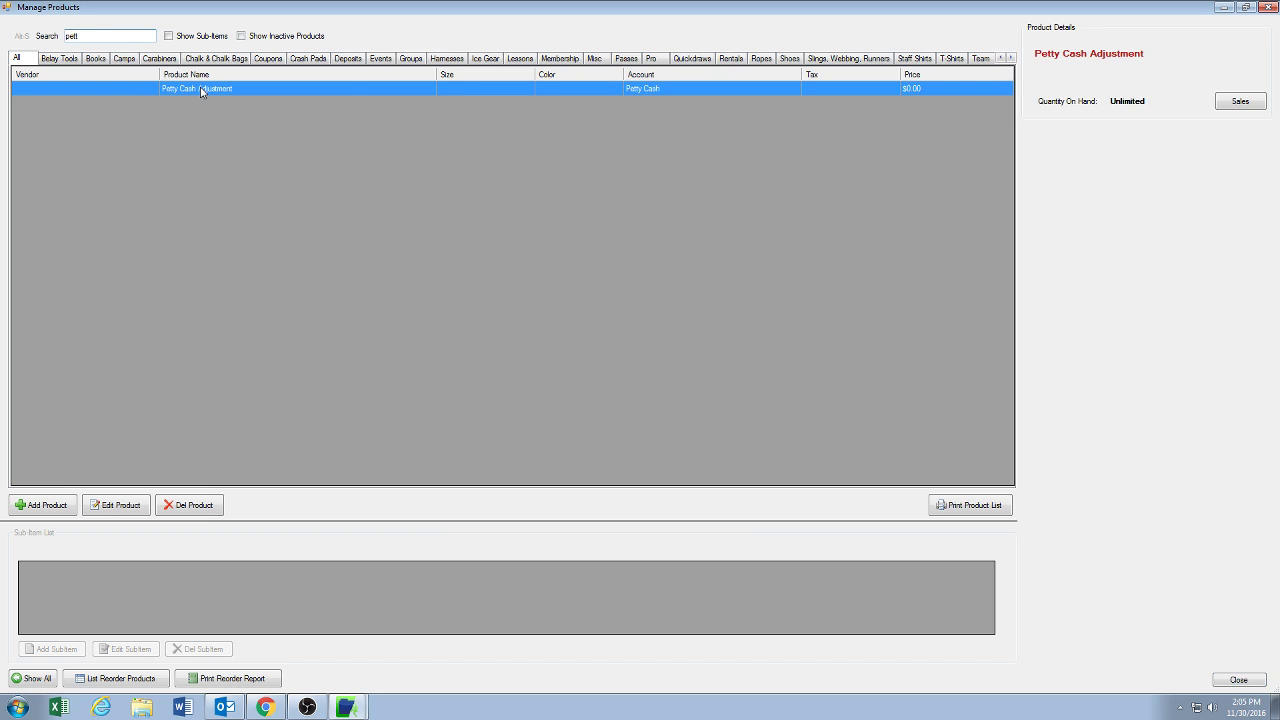
left_click(1234, 105)
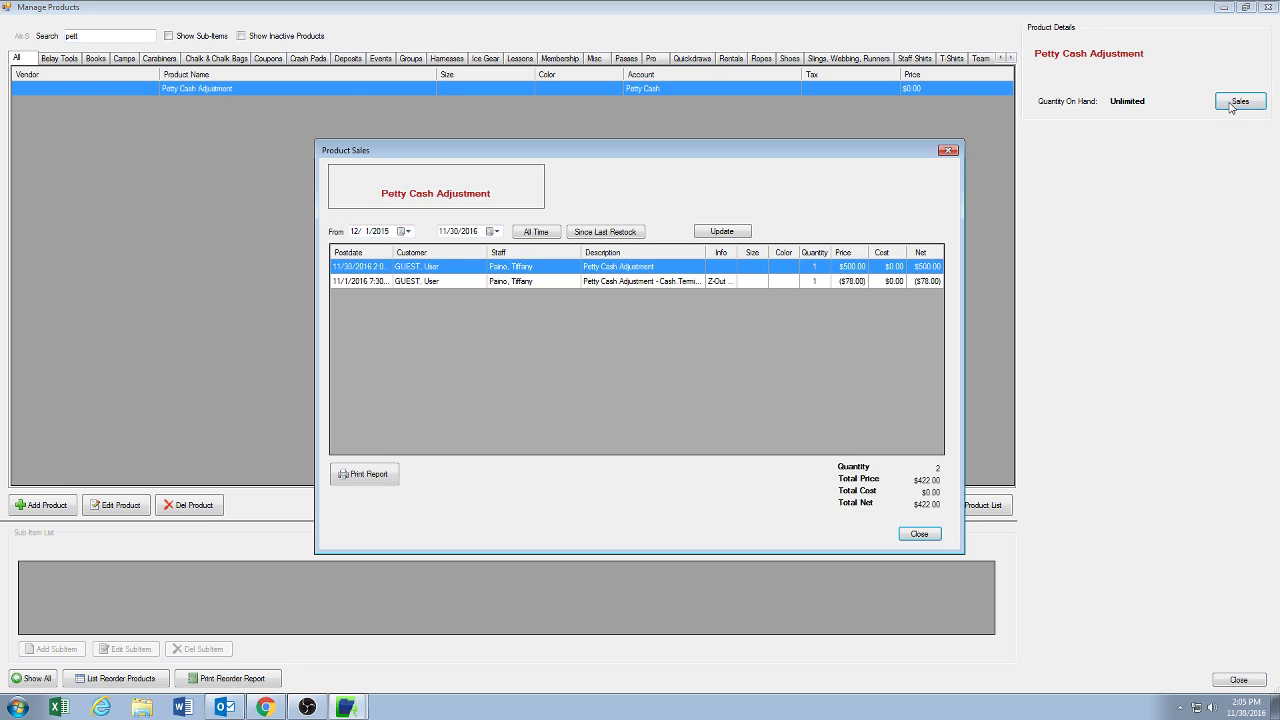
left_click(921, 536)
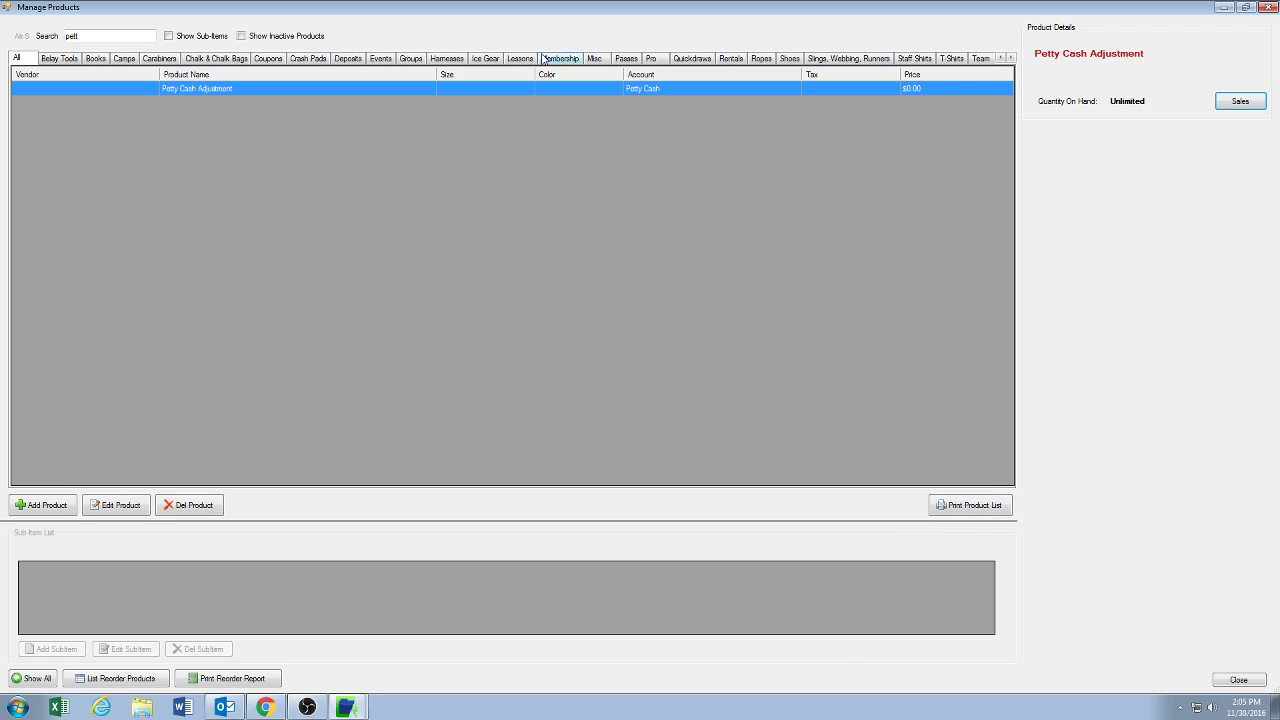
left_click(1240, 680)
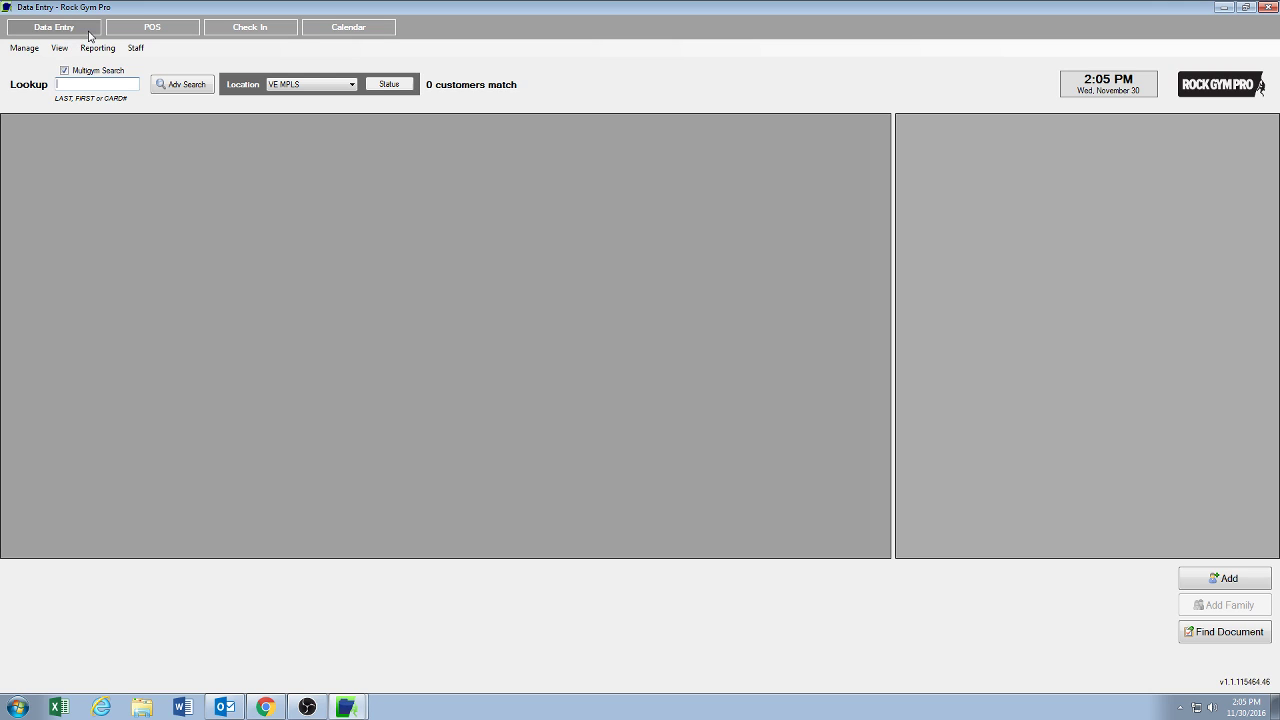
Open the POS history, entering the staff PIN, and start a Z-Out reconciliation for the Front Desk register.
left_click(140, 32)
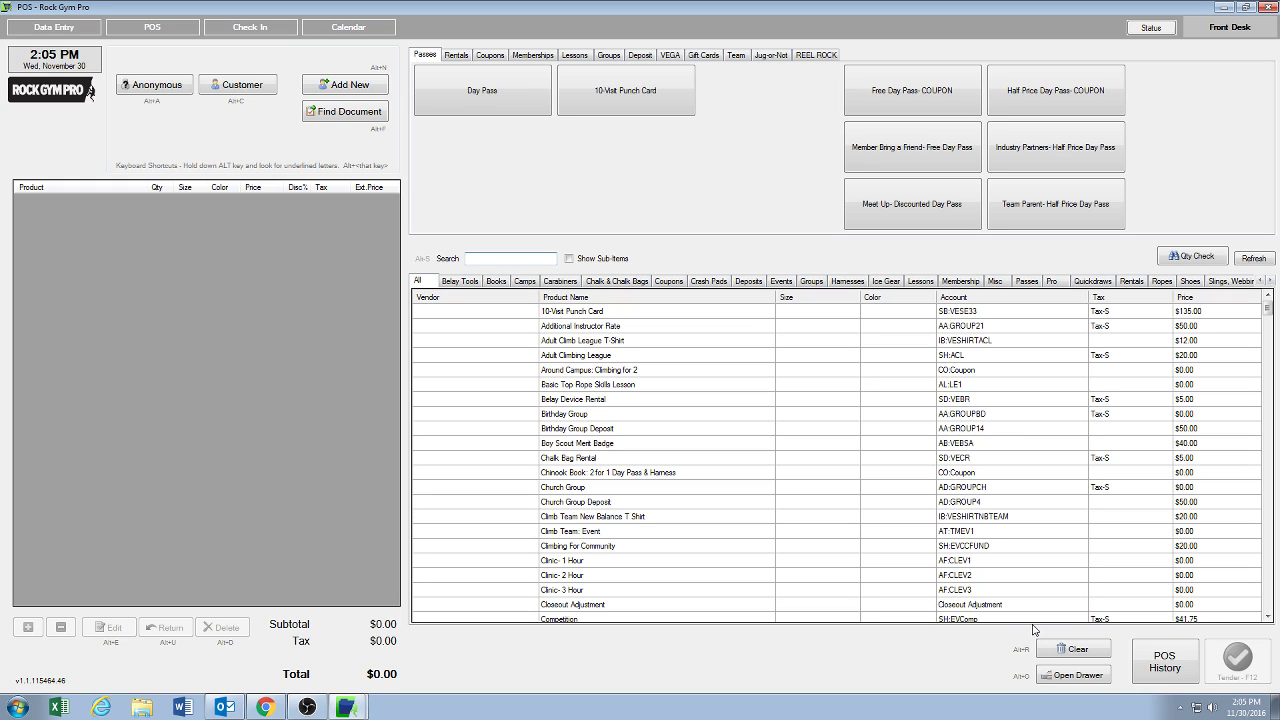
left_click(1175, 667)
type("****")
key("Return")
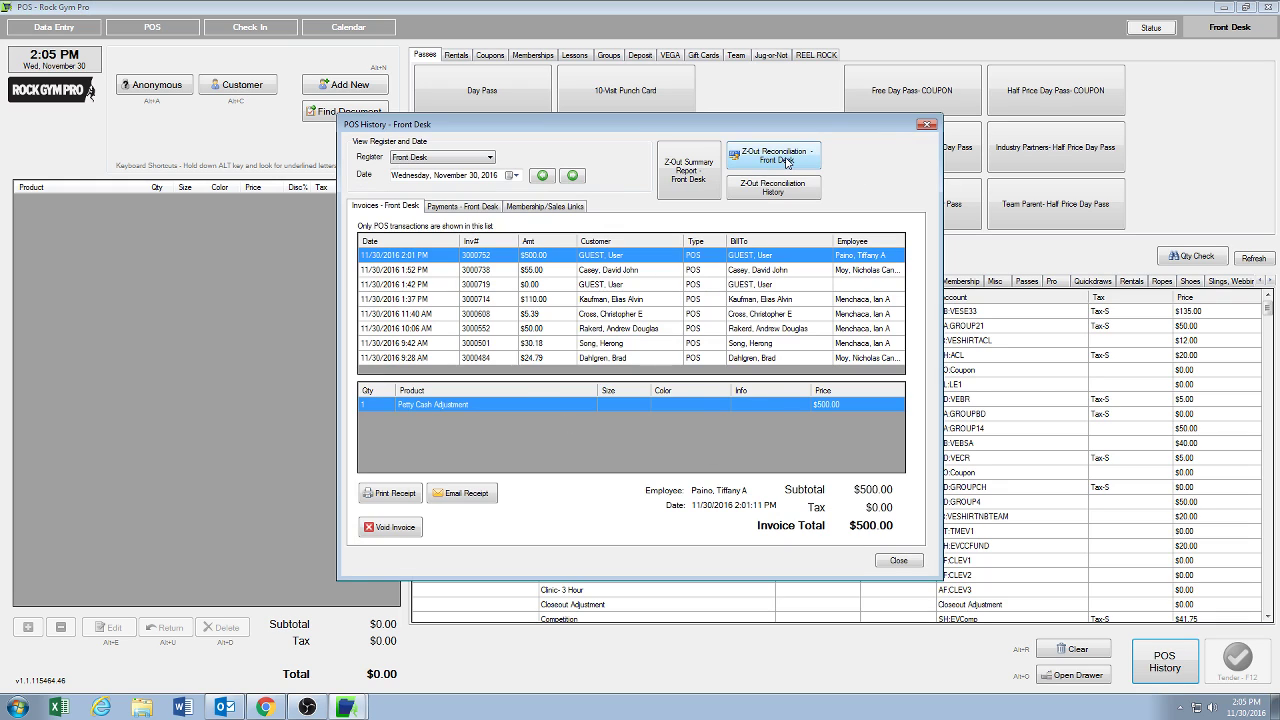
left_click(786, 162)
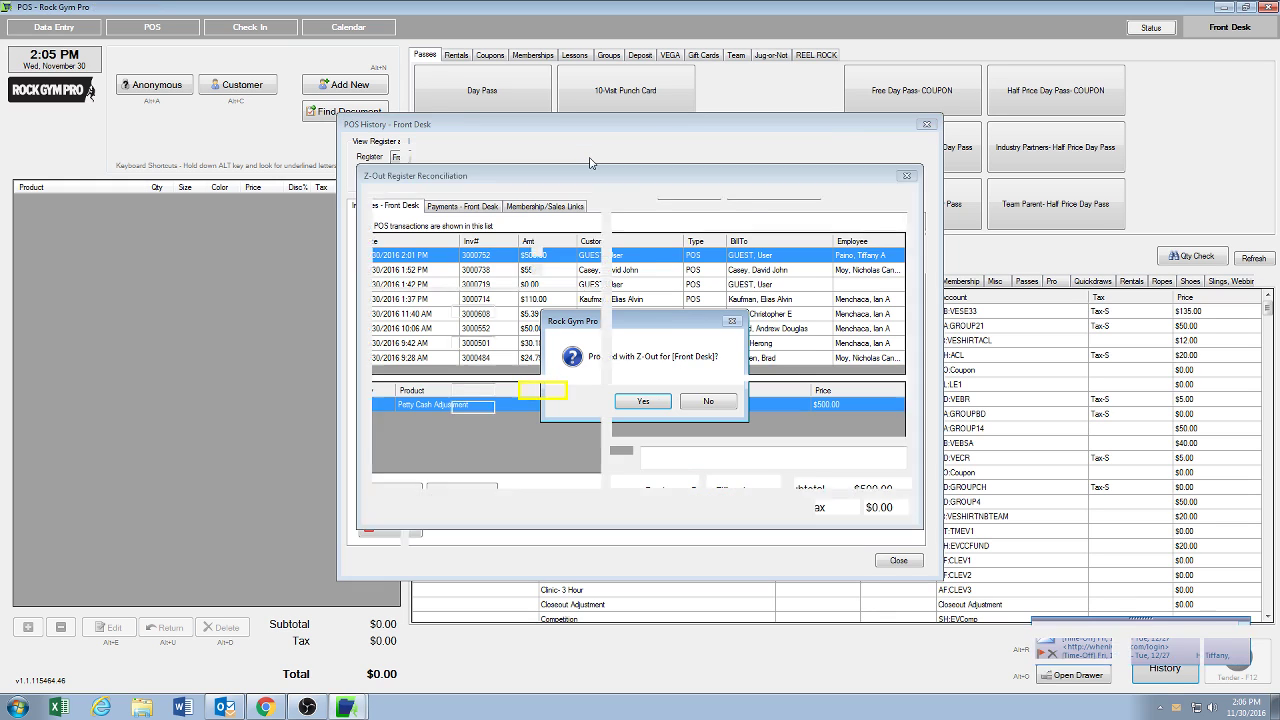
Change the Z-Out end date and time to 11/1/2016 11:30:51 PM and reload the figures for that period.
left_click(561, 262)
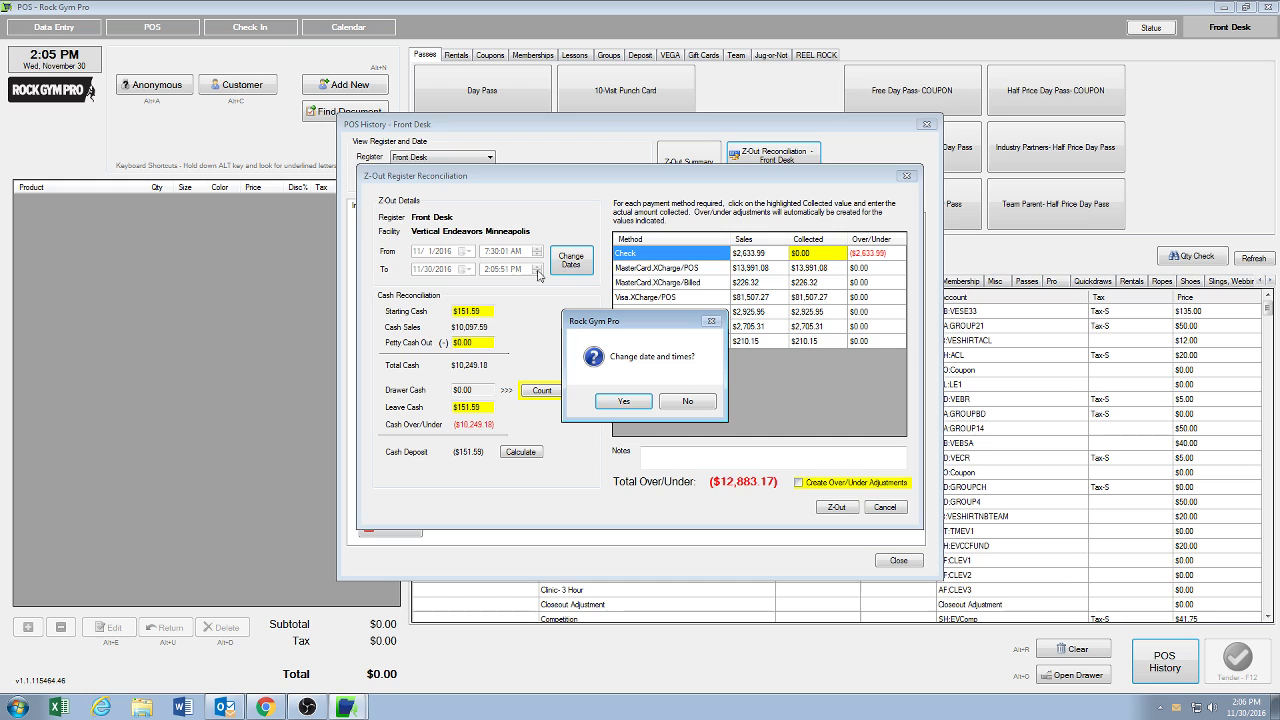
left_click(629, 402)
left_click(748, 403)
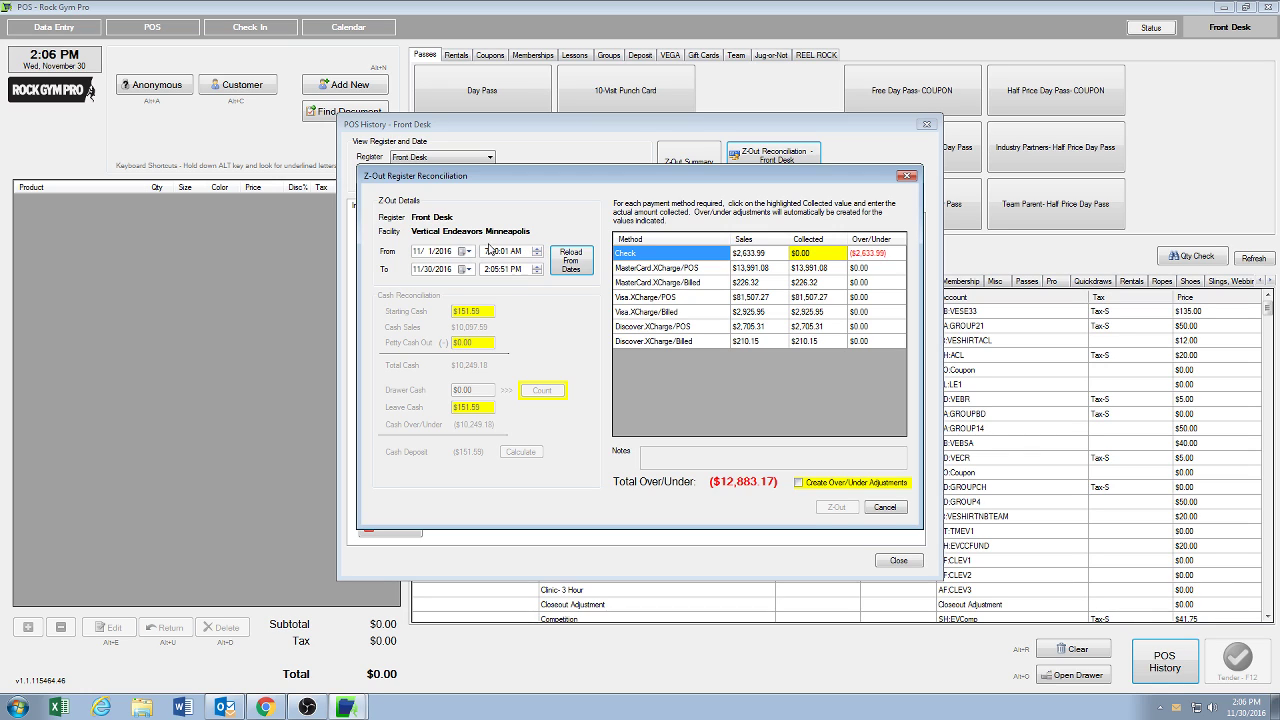
left_click(465, 269)
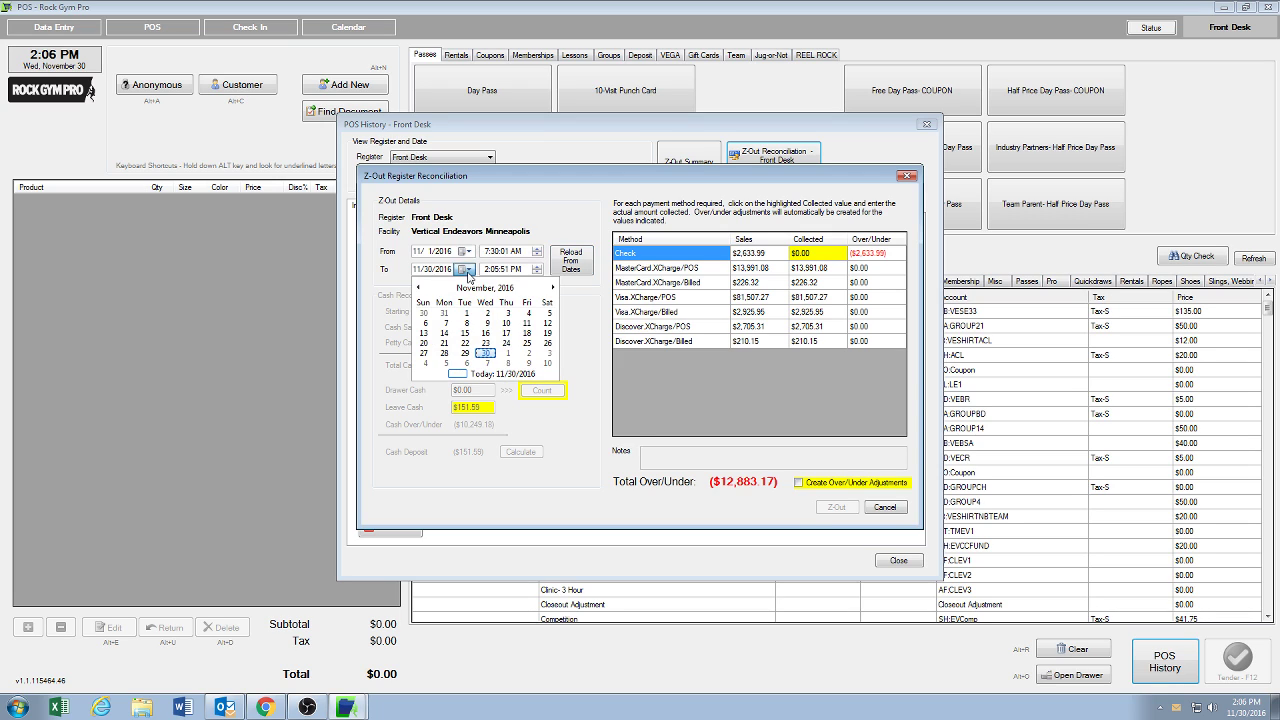
left_click(465, 313)
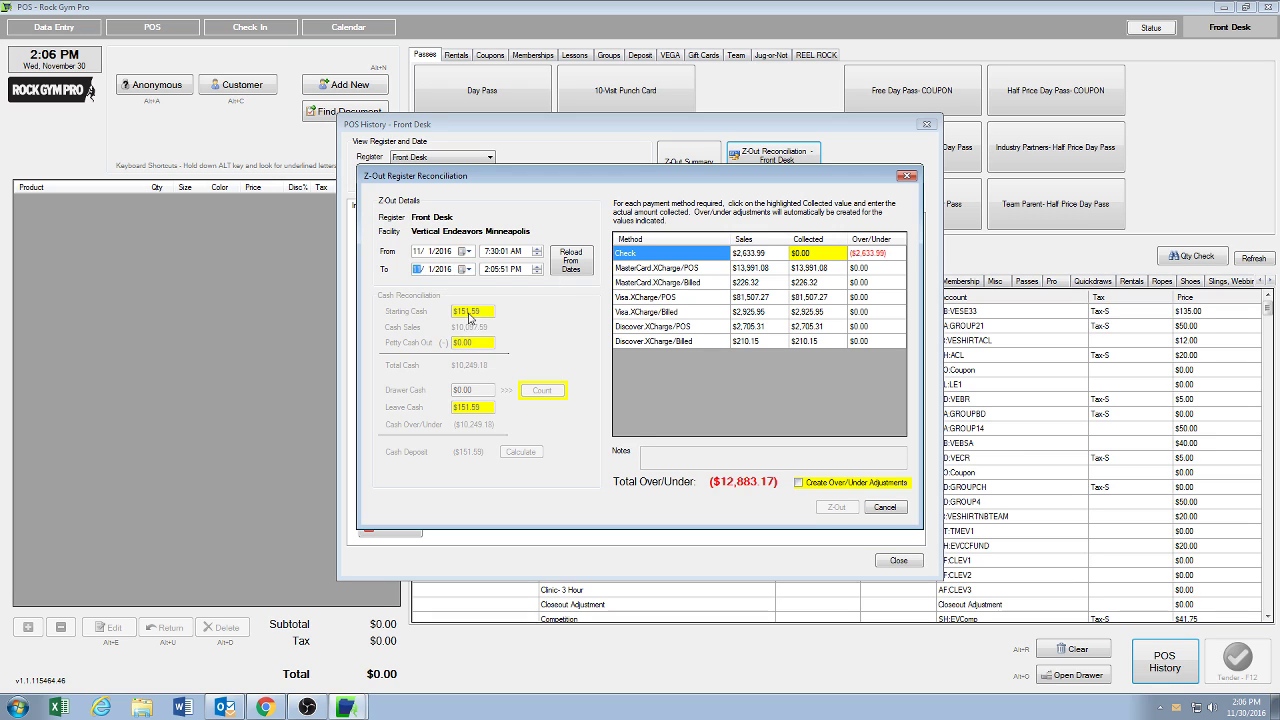
left_click(486, 270)
type("11")
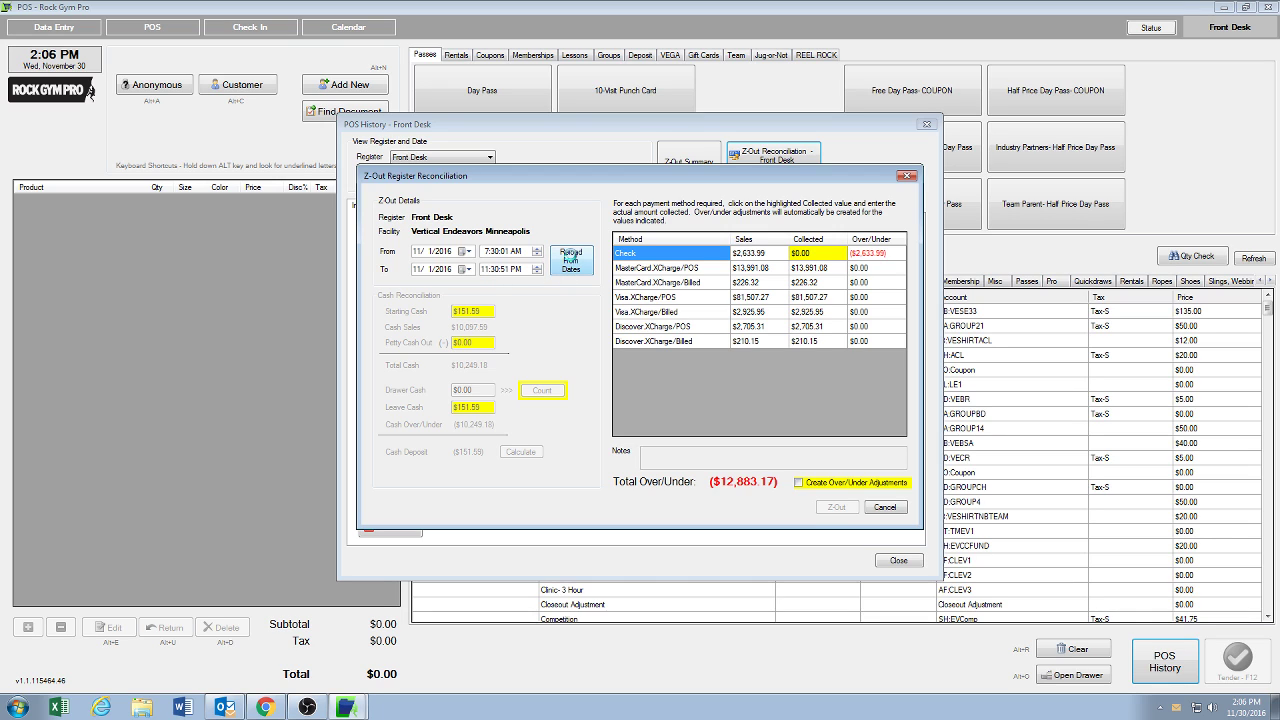
left_click(570, 258)
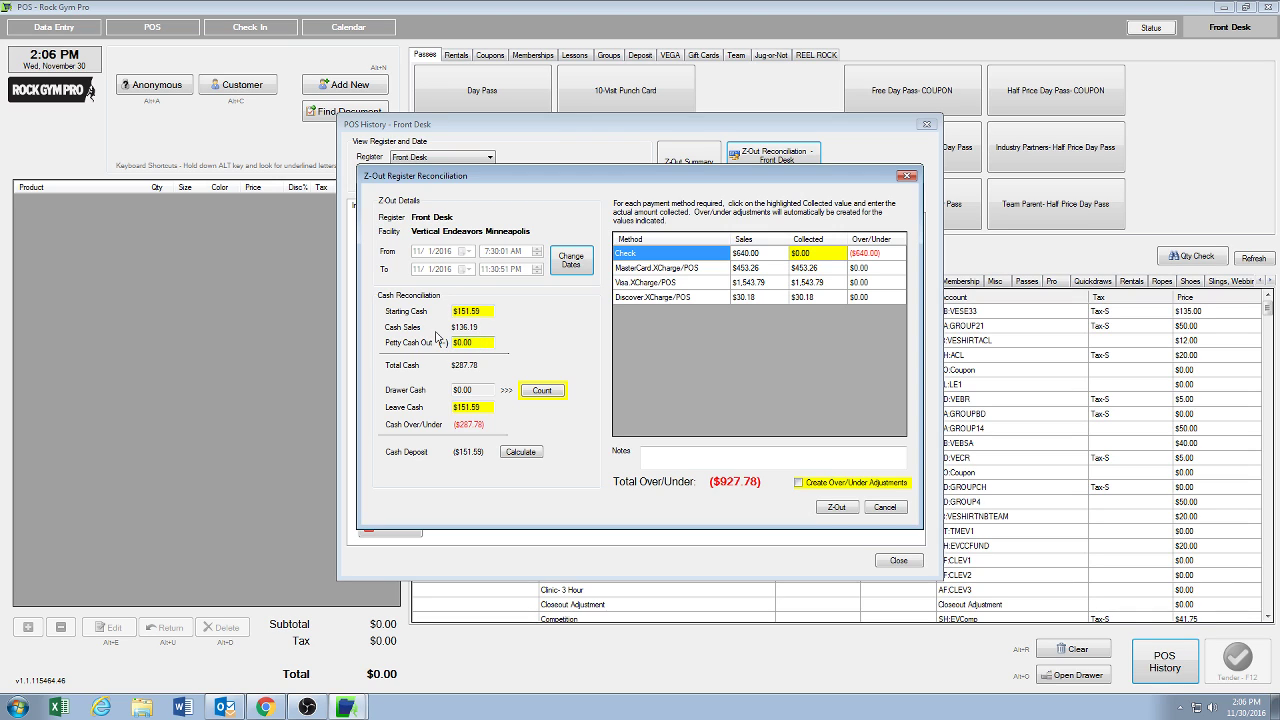
Count the drawer's bills as two $100, one $50, one $20, one $10, one $5 and two $1.
left_click(553, 392)
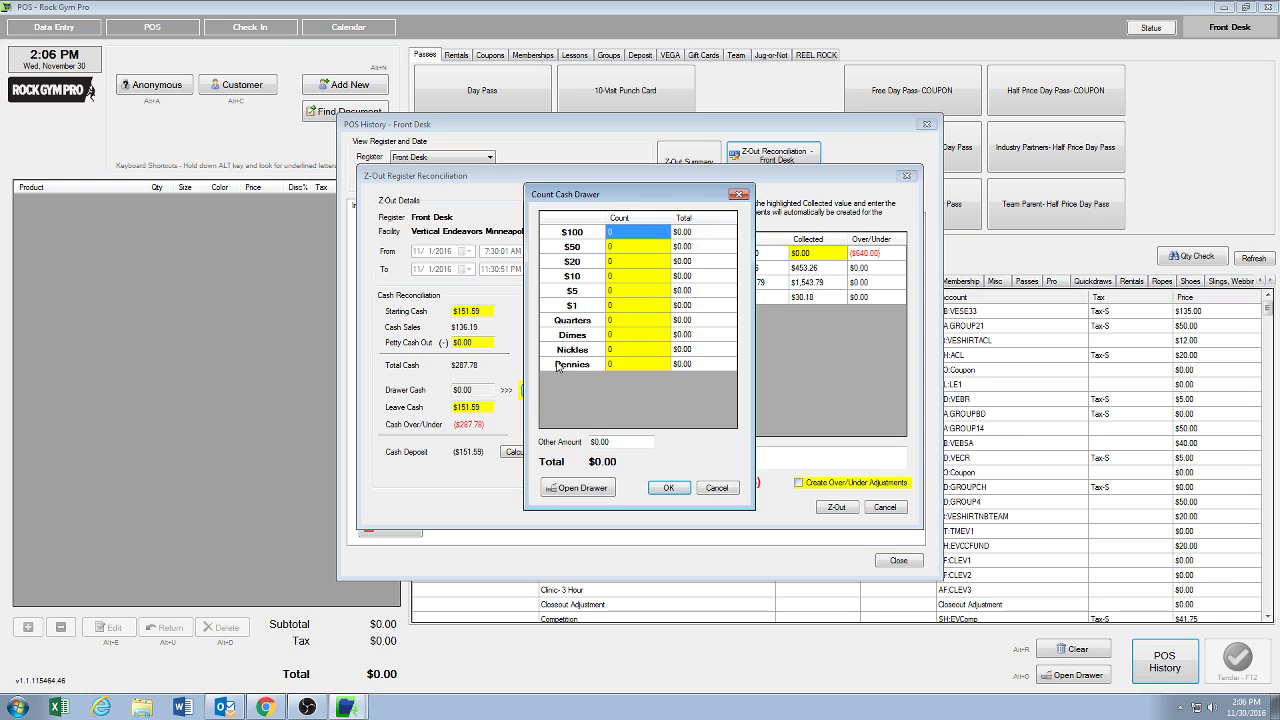
type("2")
left_click(613, 246)
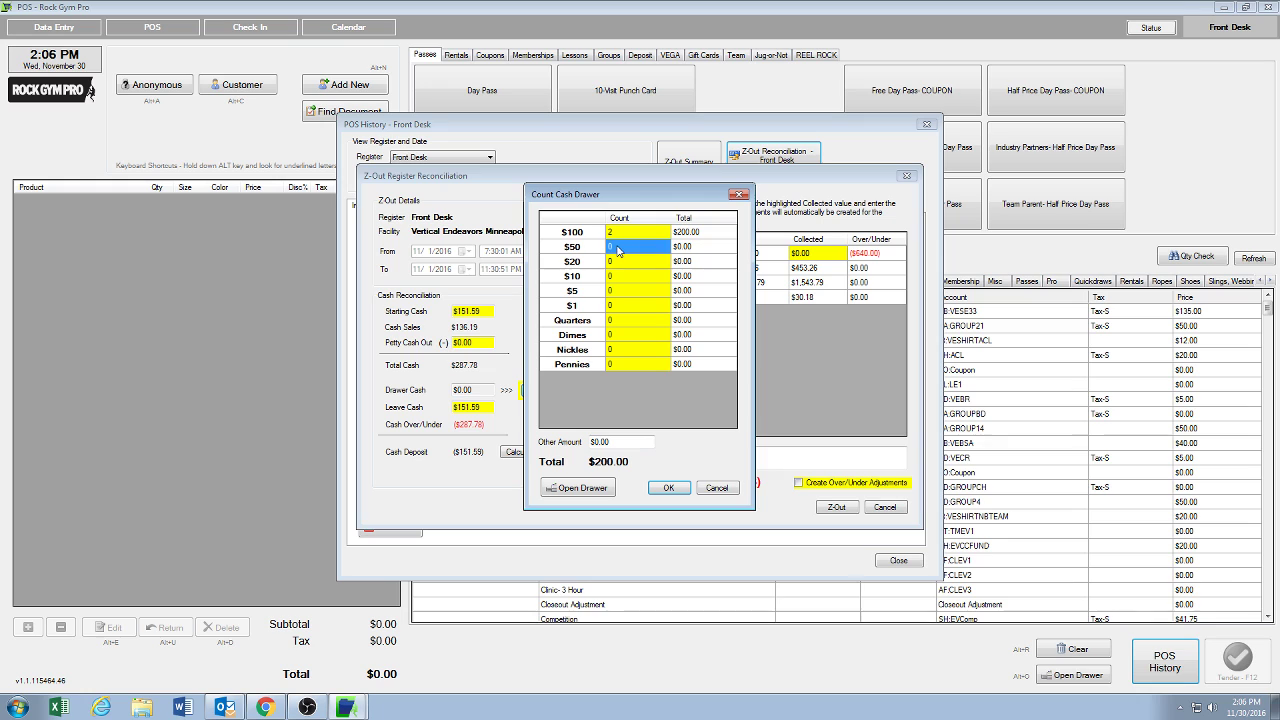
type("1")
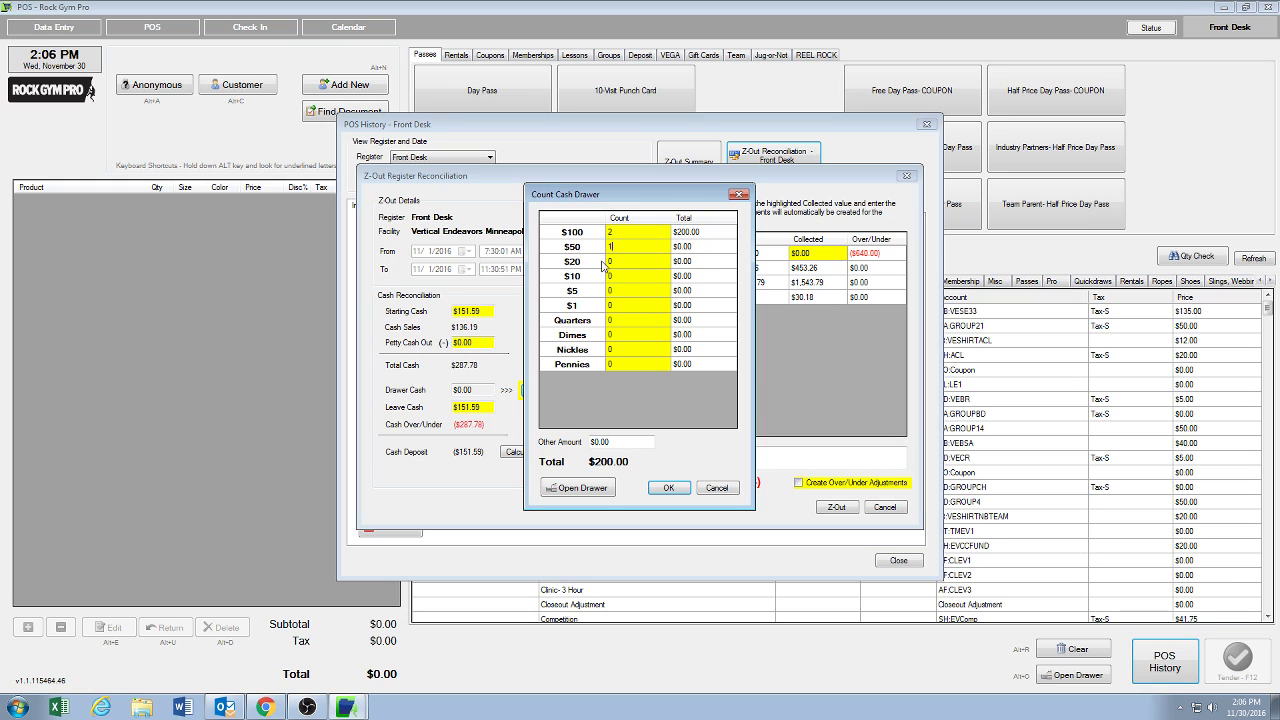
left_click(619, 264)
type("1")
left_click(621, 281)
type("1")
left_click(617, 290)
type("1")
left_click(621, 305)
type("2")
Add three quarters and three pennies to the cash drawer count and accept it.
left_click(620, 322)
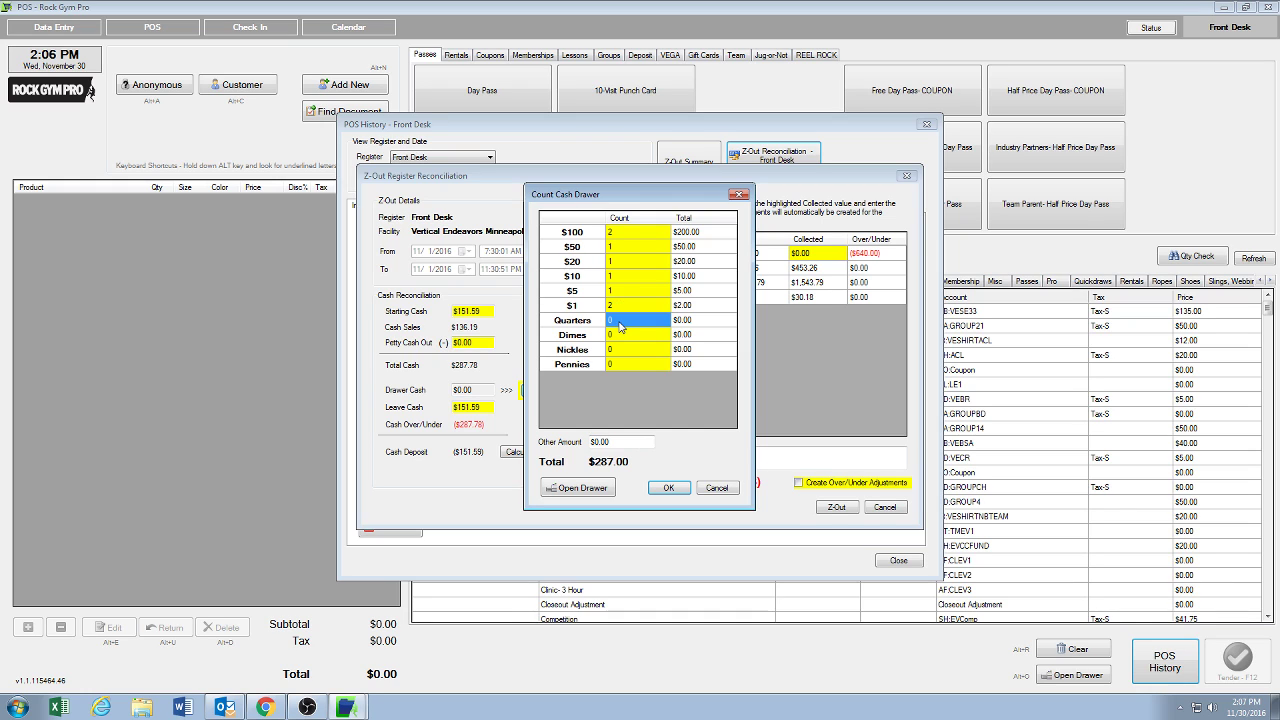
type("3")
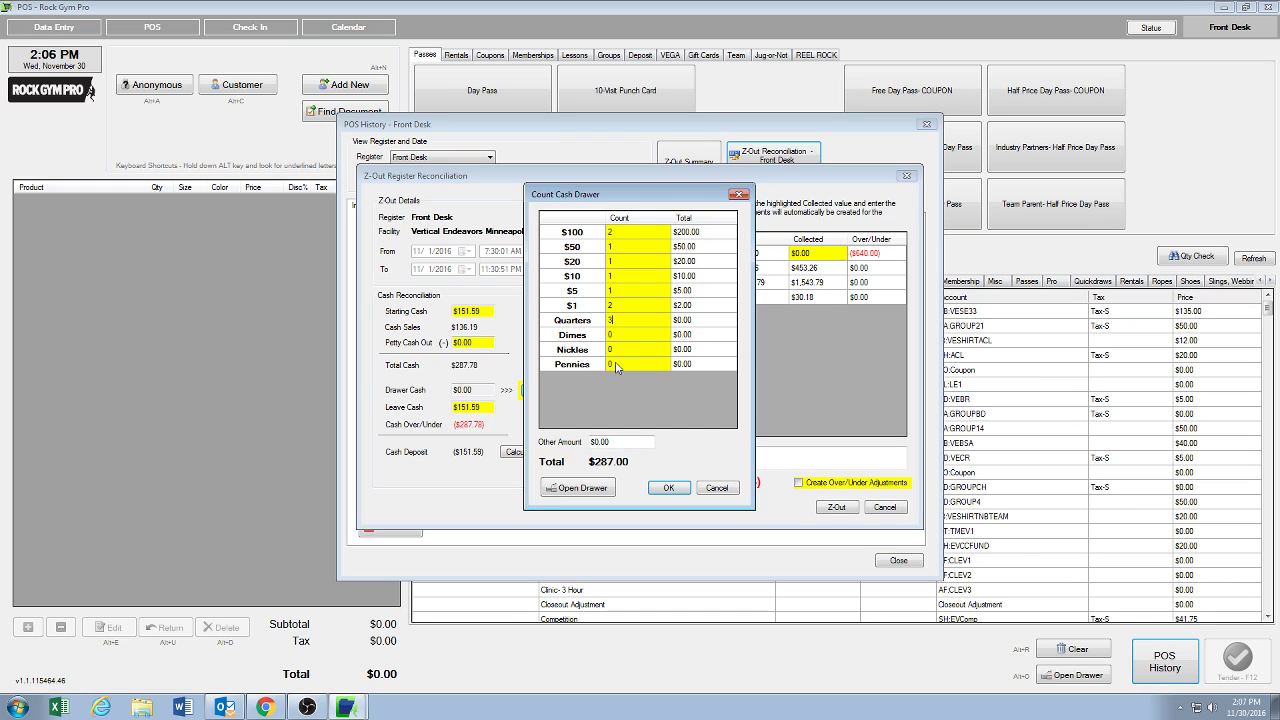
left_click(615, 361)
type("3")
left_click(668, 487)
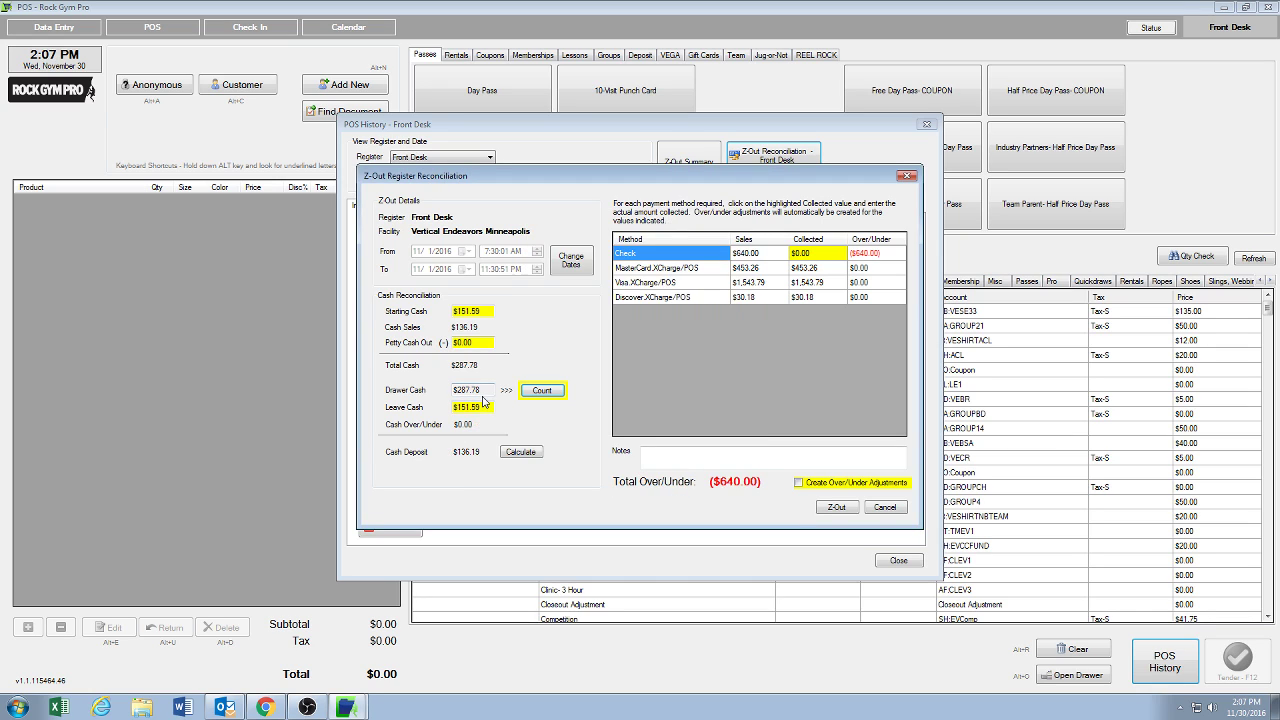
Set the collected amount for the Check payment method to $640.
left_click(819, 256)
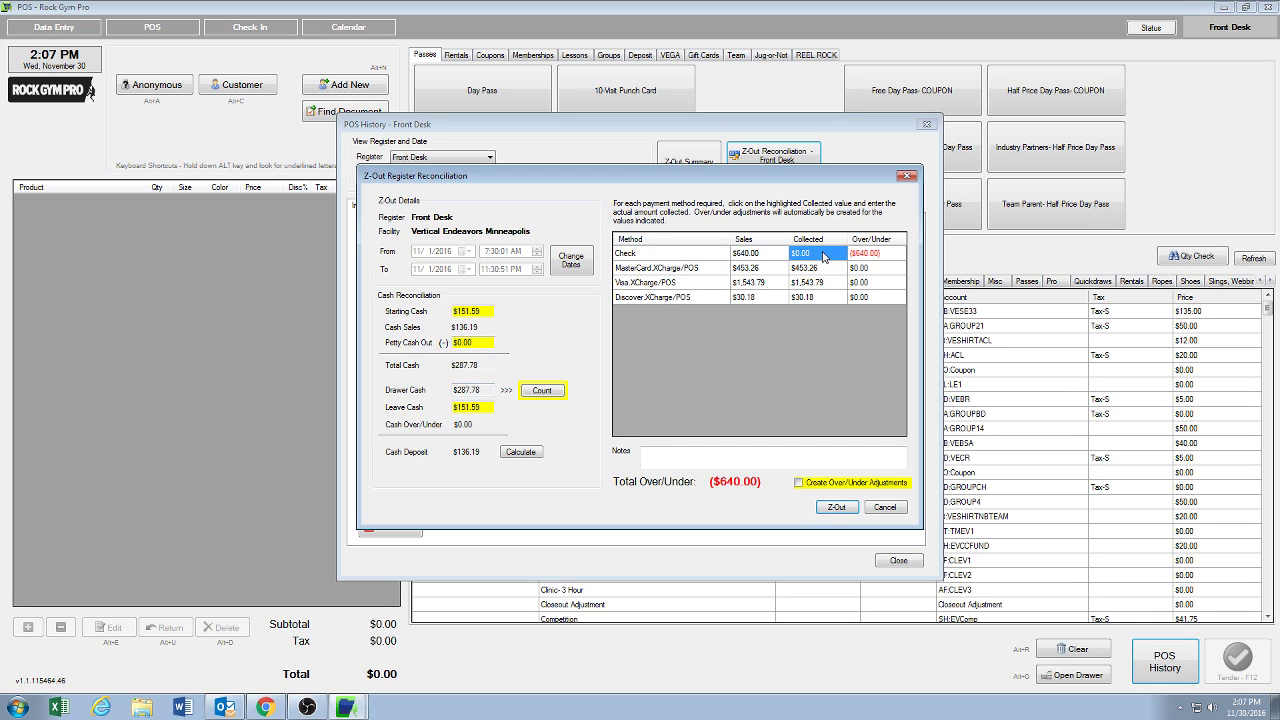
type("640")
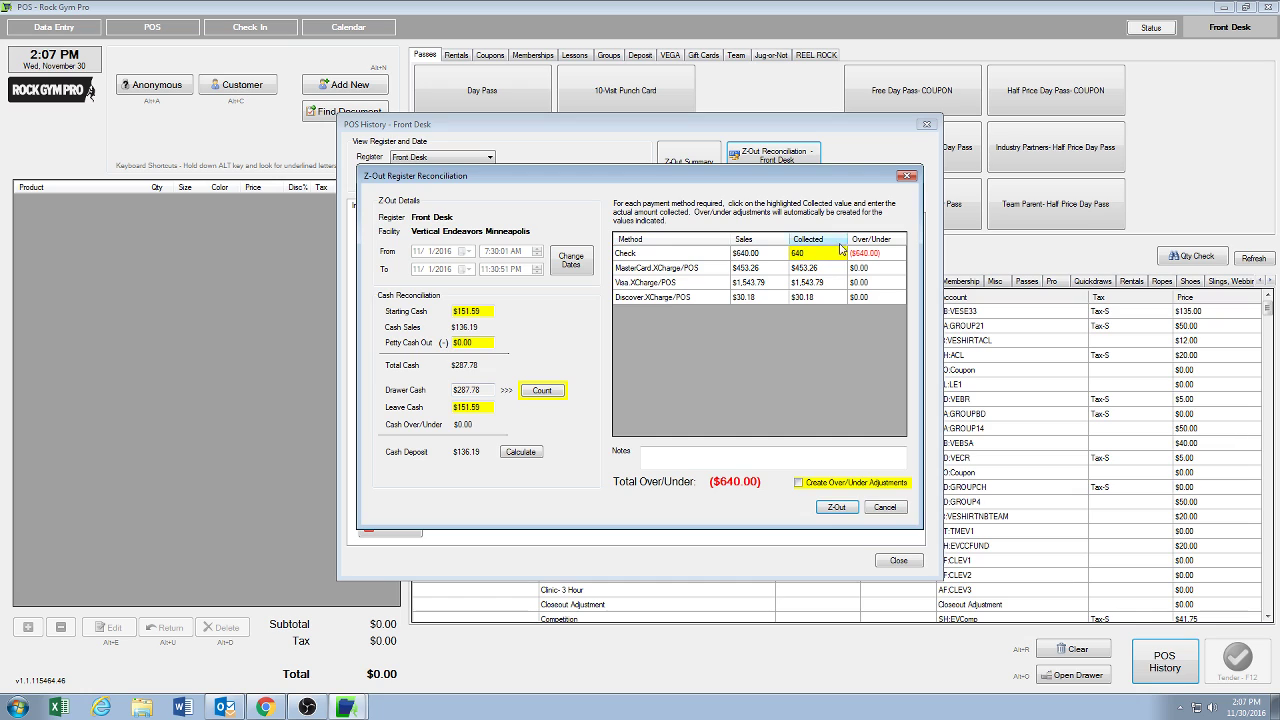
left_click(736, 448)
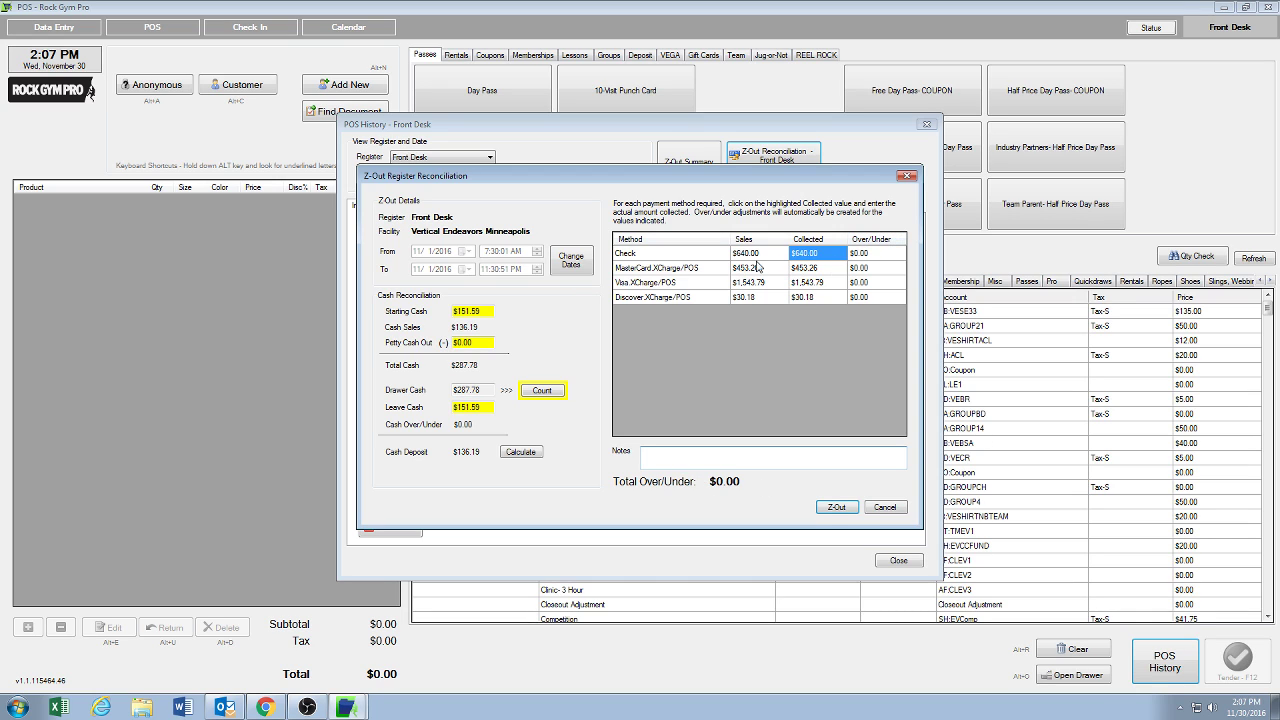
Set the leave cash to $177.78 and complete the Z-Out.
left_click(480, 311)
left_click(481, 390)
left_click(458, 407)
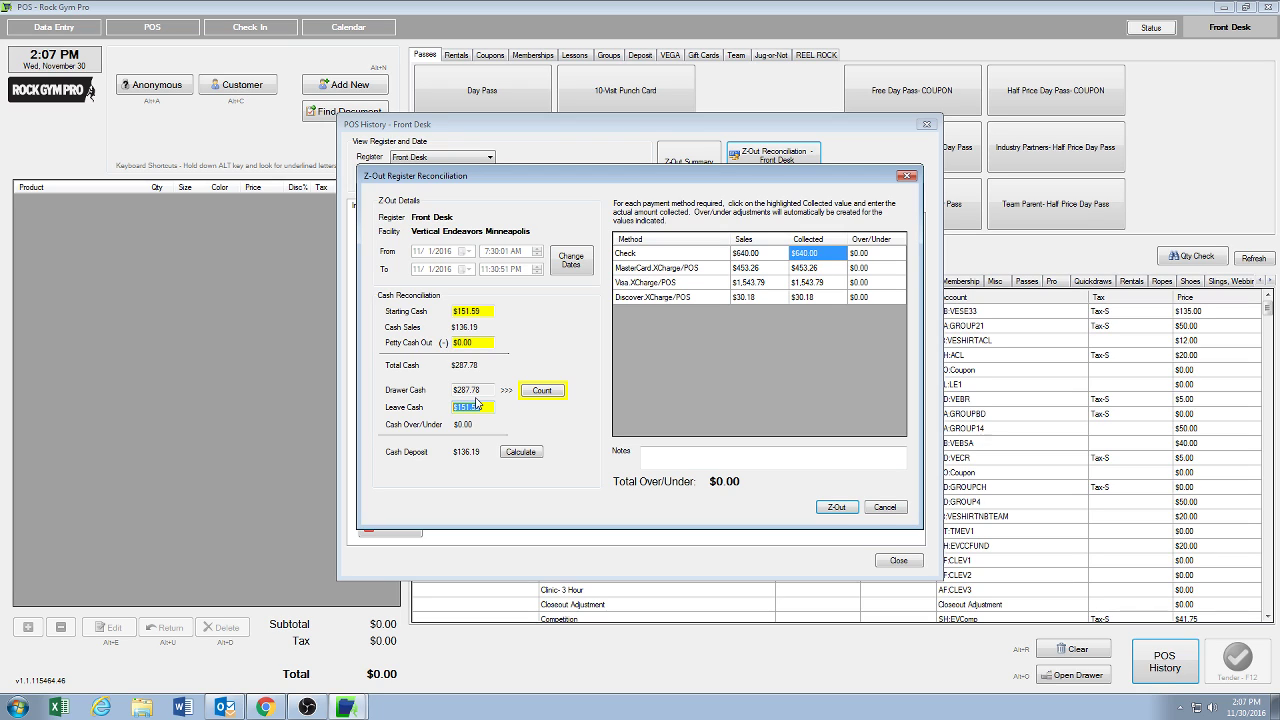
type("177.78")
key("Return")
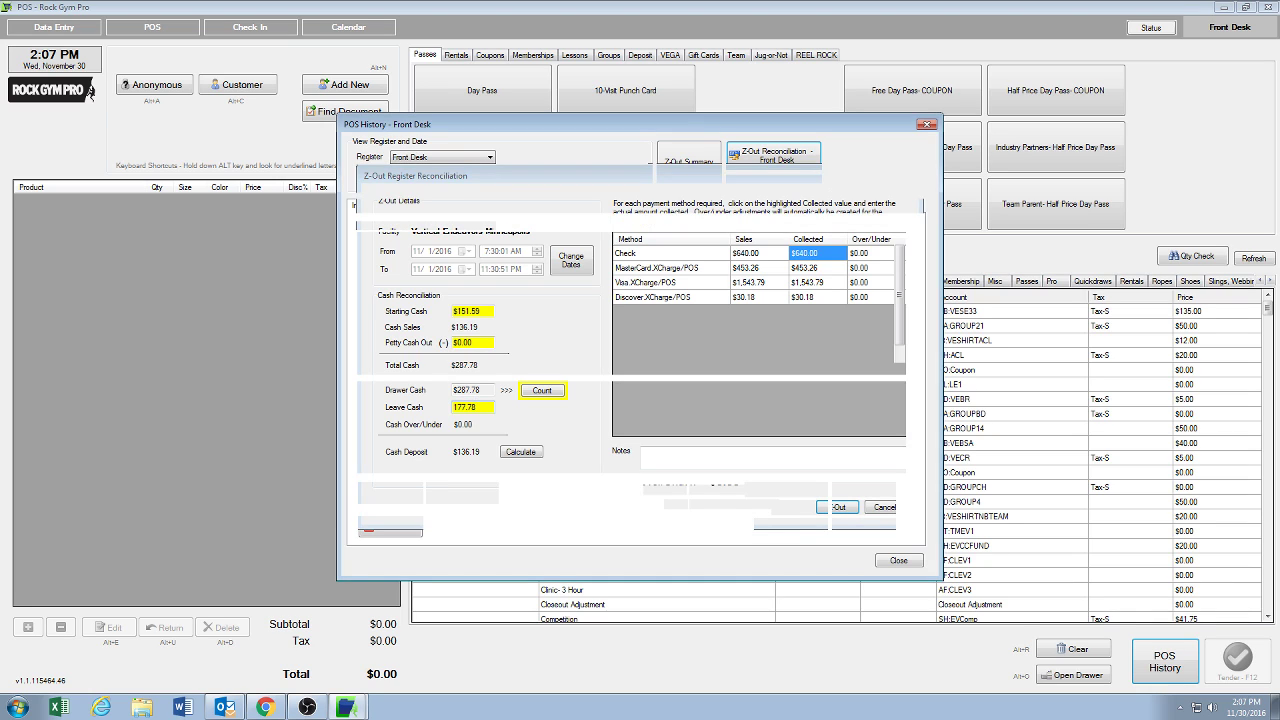
left_click(769, 402)
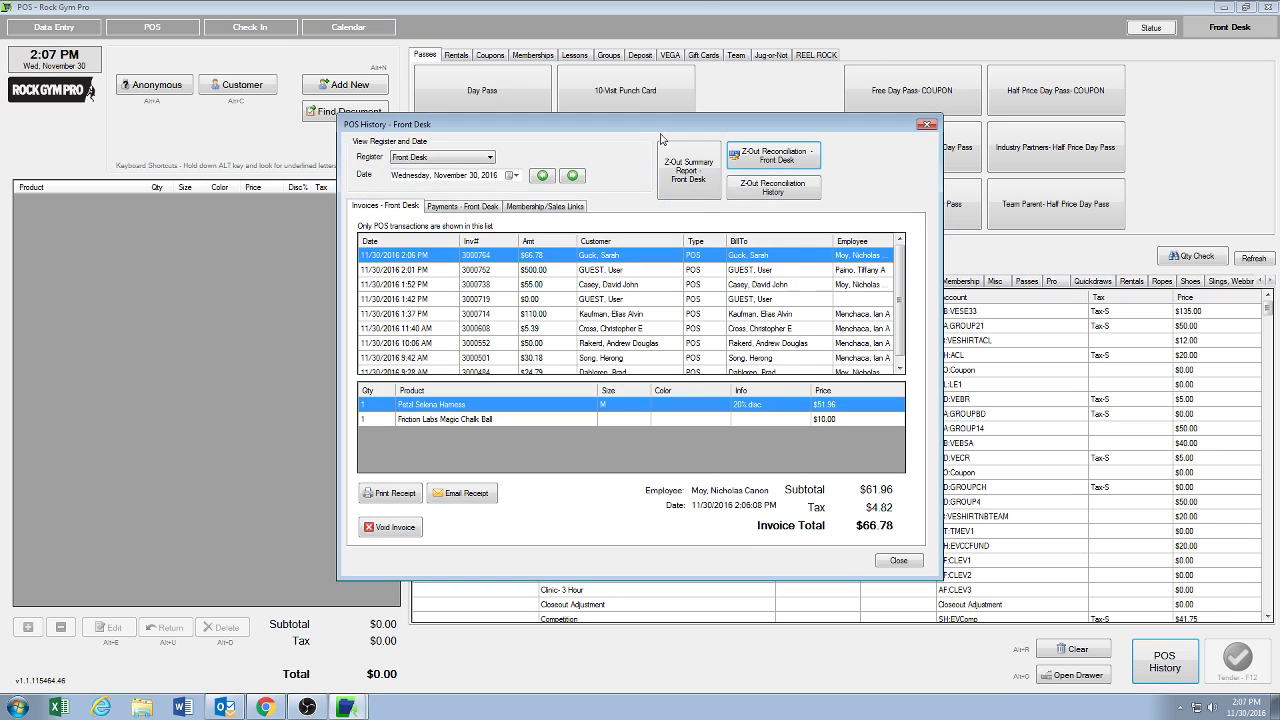
Reopen the latest Z-Out for editing from the reconciliation history and begin its notes with "Labor%Notes:" and staff names, including (Admin) and (Maint.) labels.
left_click(789, 192)
left_click(537, 475)
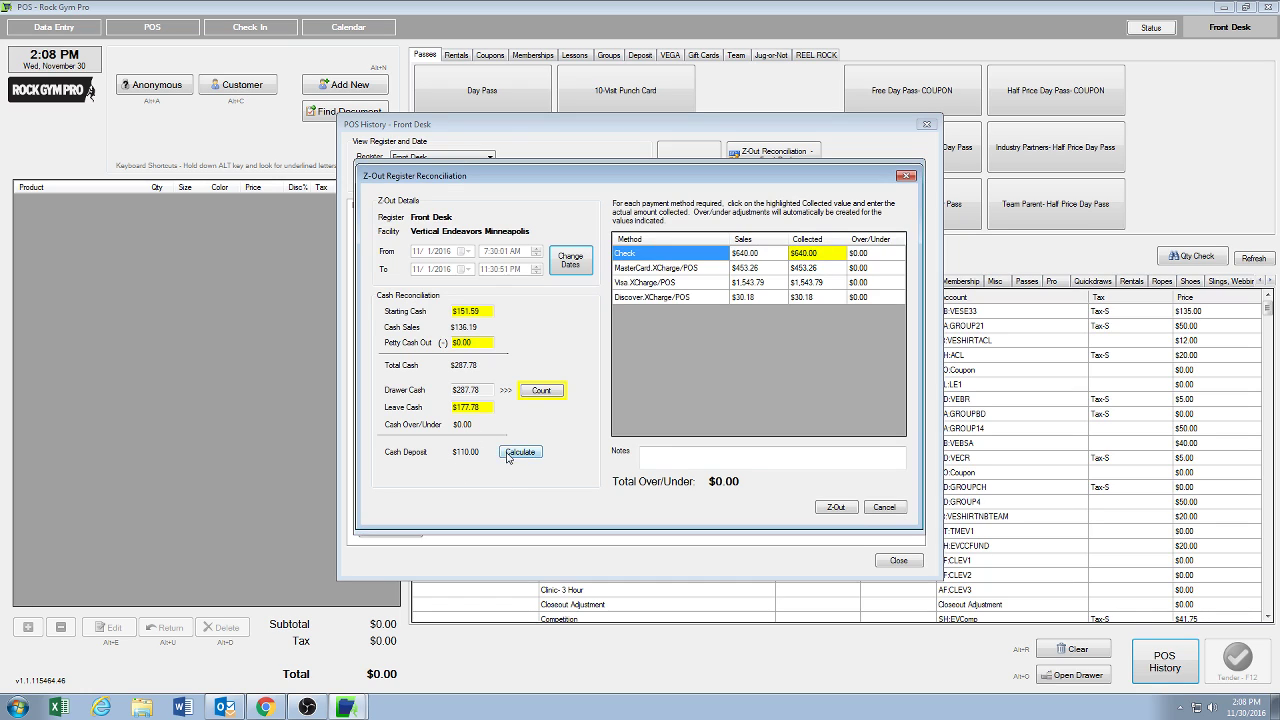
left_click(703, 456)
type("Labor%Notes: Comin, Kevin, Katie, T")
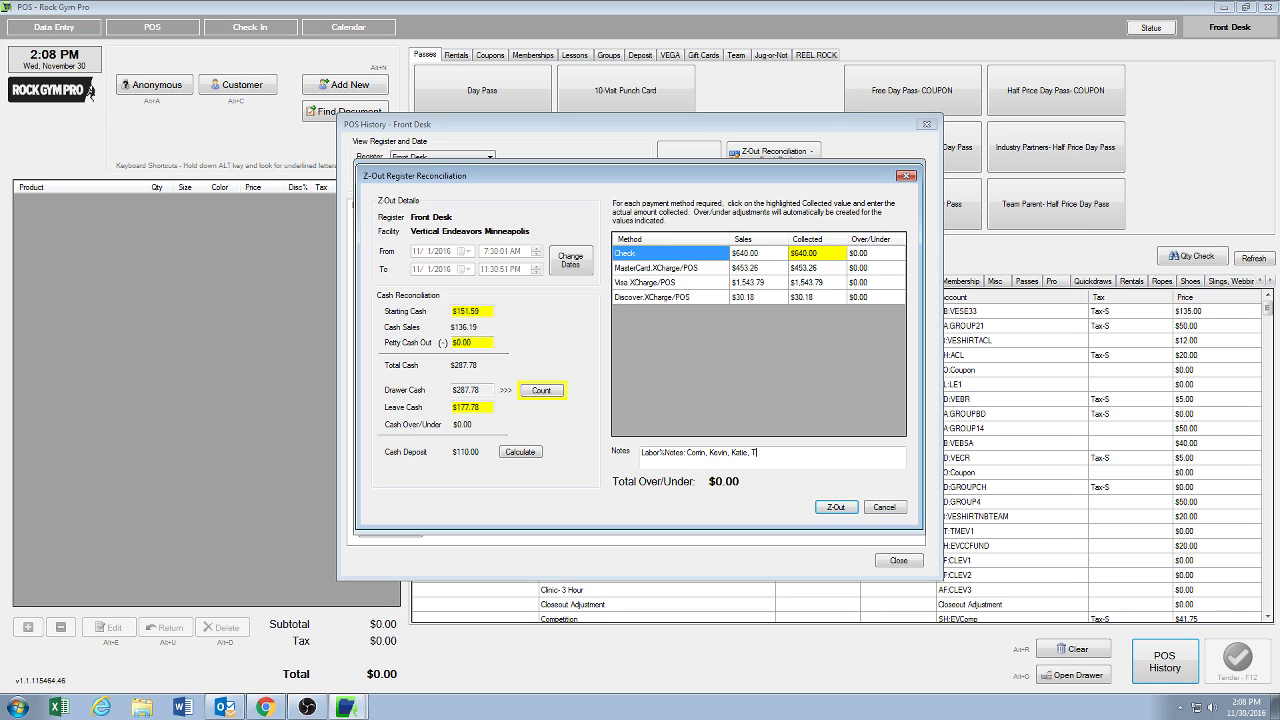
type("im, kristin (")
key("BackSpace")
key("BackSpace")
type("istin (Admin), Taylor & Ellen (Maint.), Tim, katie")
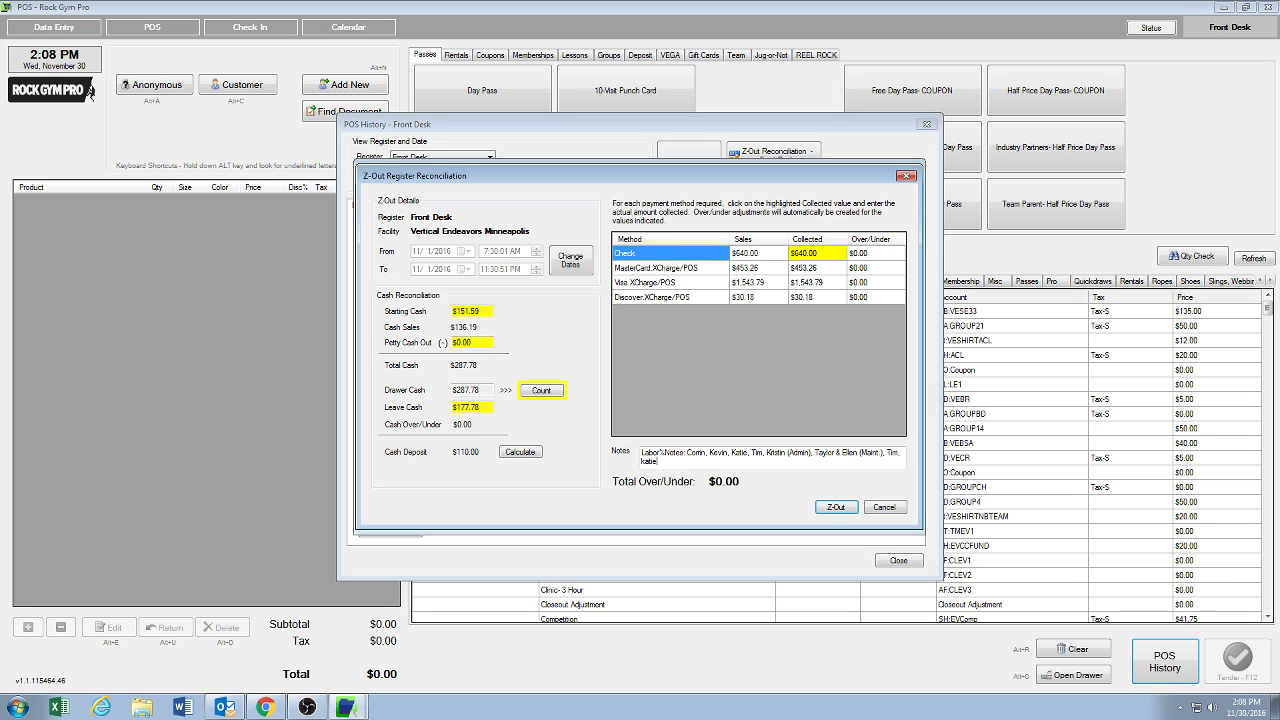
Add the remaining staff names to the Z-Out notes with their team, ACL and lesson roles, and save the edited Z-Out.
type(" Sadie, Joseph, Emik, Peter, & Anna (Team), Jenni (ACL), SAdie (Lerss")
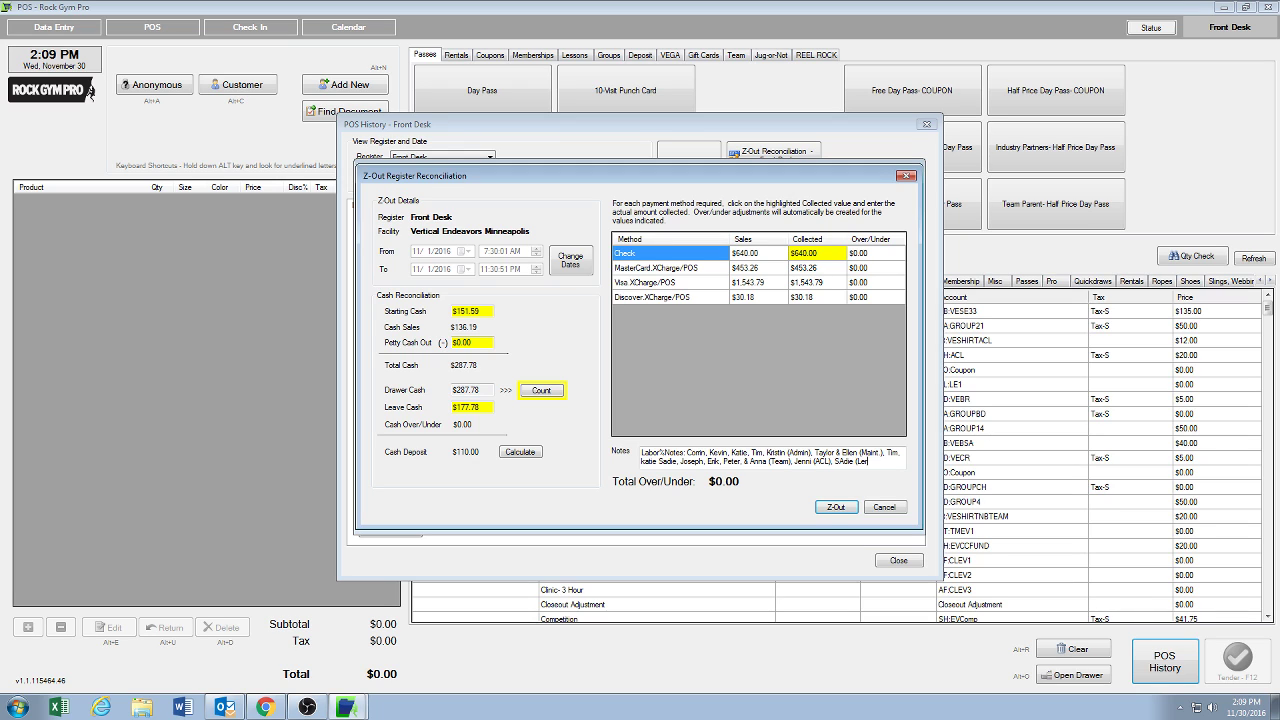
key("BackSpace")
key("BackSpace")
type("sson)")
left_click(836, 508)
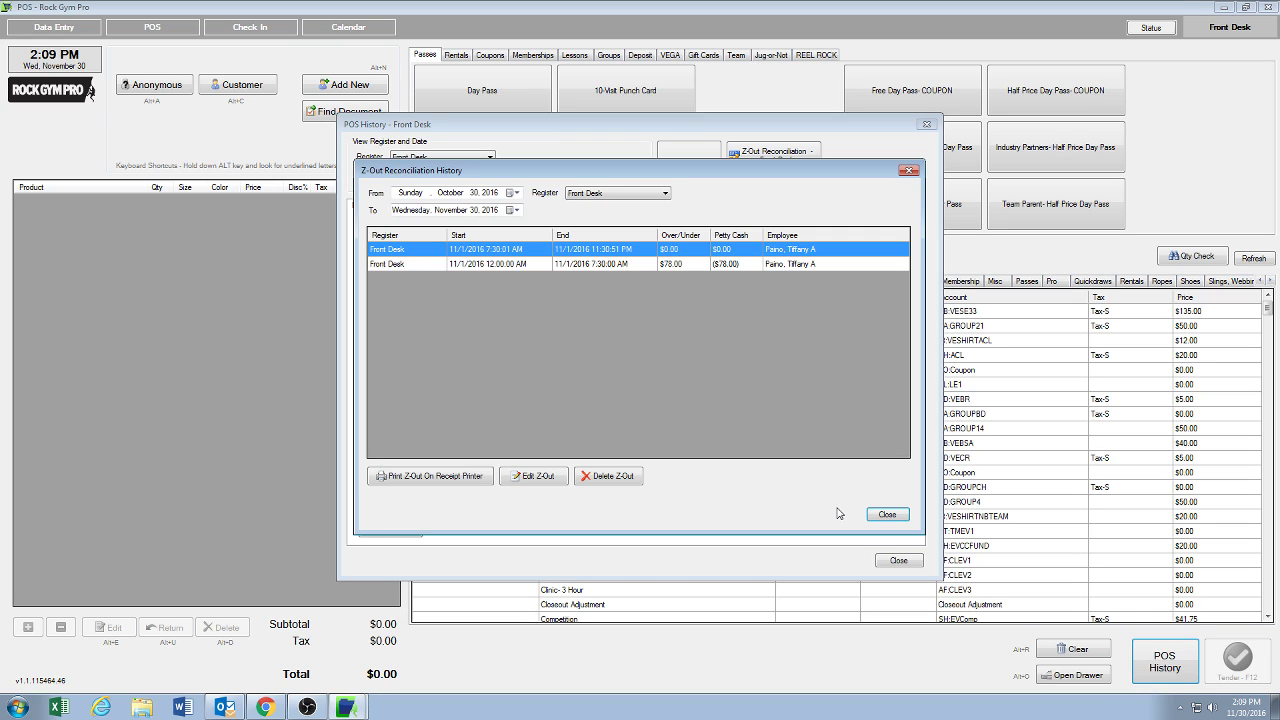
left_click(518, 264)
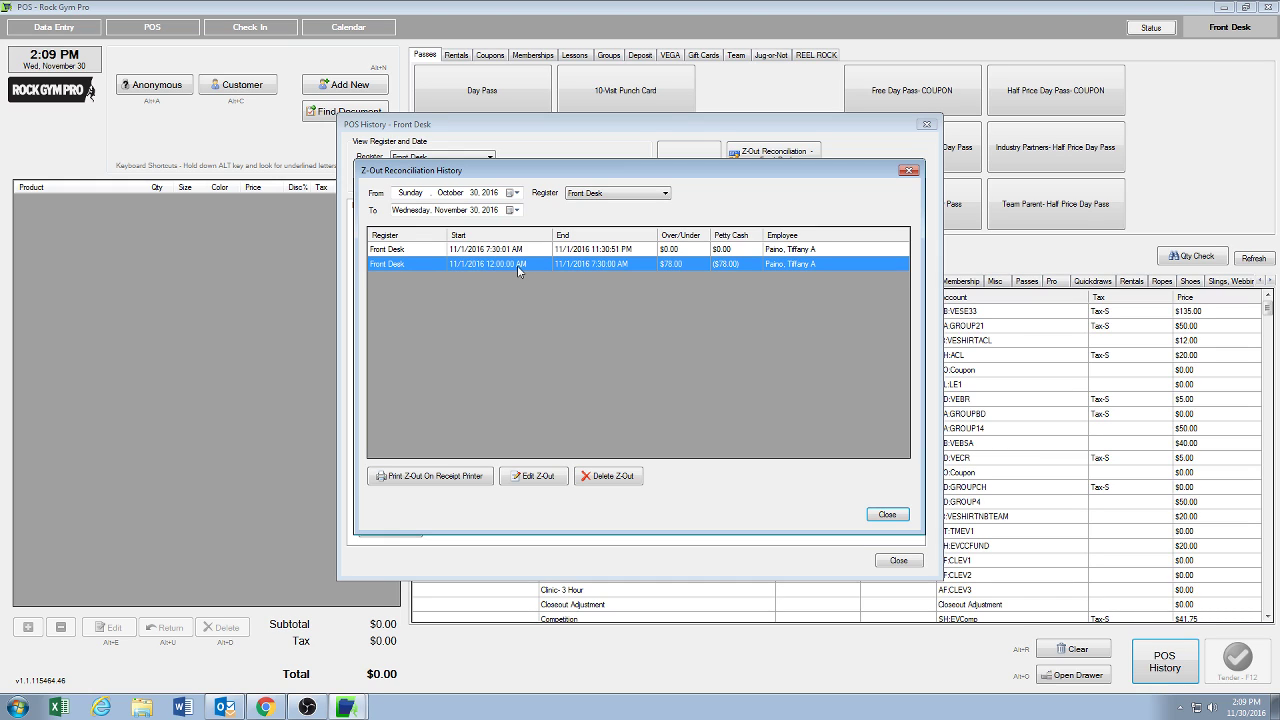
left_click(515, 250)
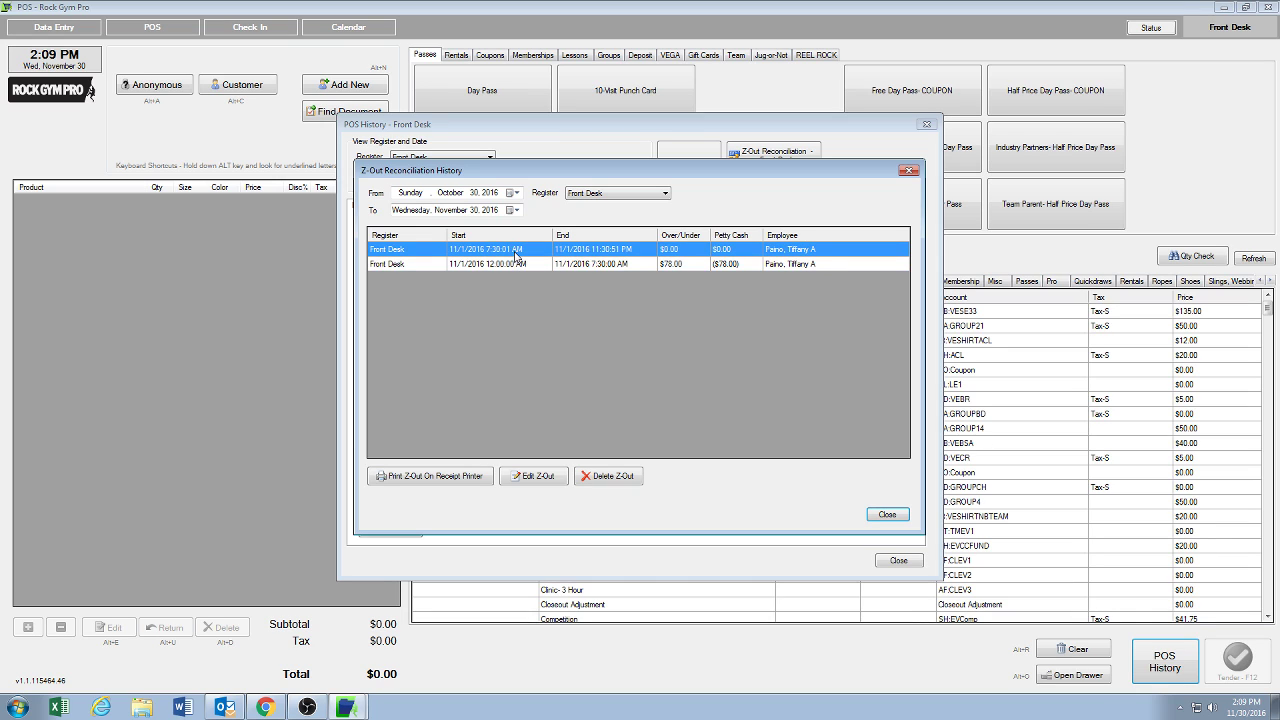